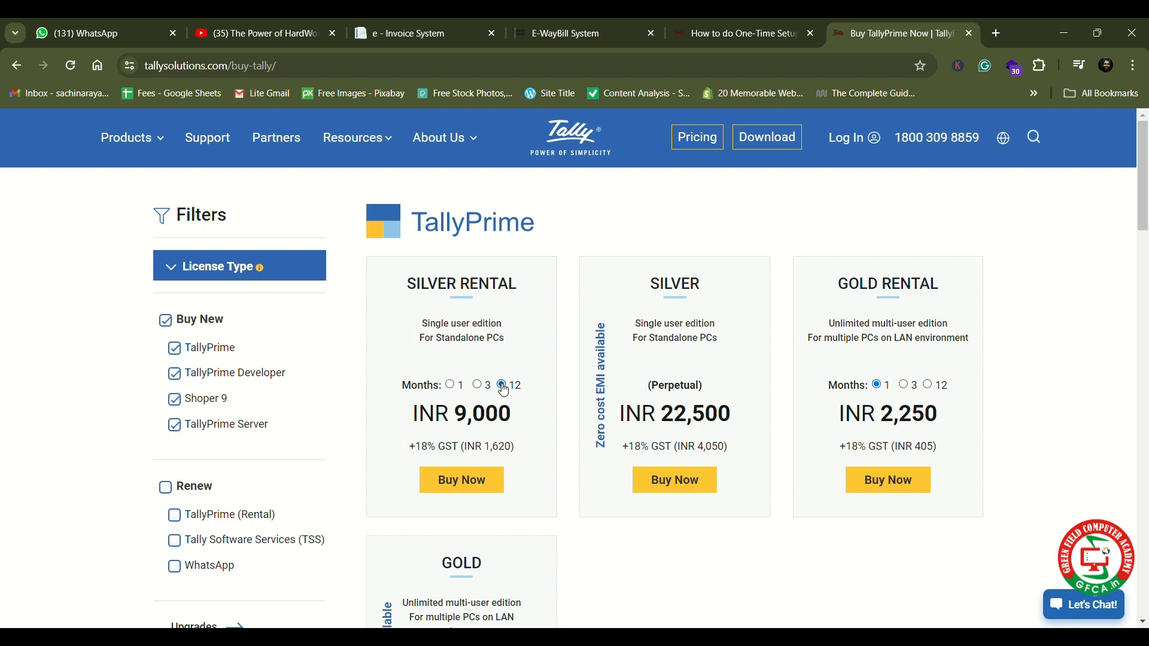
Step: Choose the 3-month TallyPrime Silver Rental plan, proceed to checkout and mark the order as a new rental
left_click(481, 386)
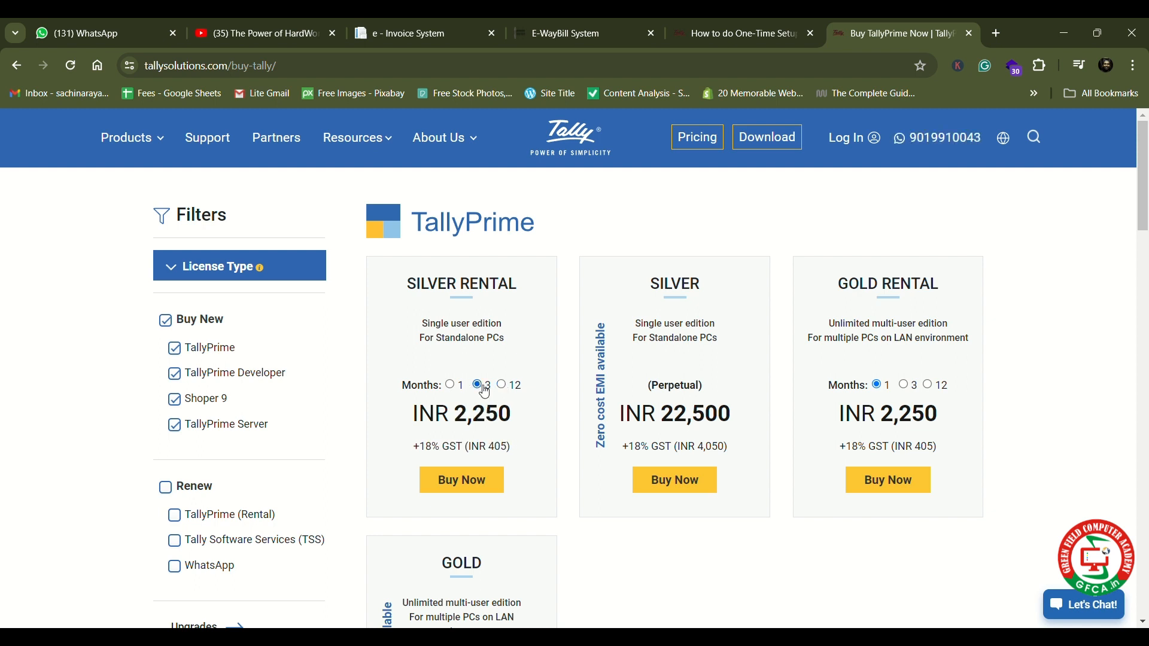
left_click(476, 474)
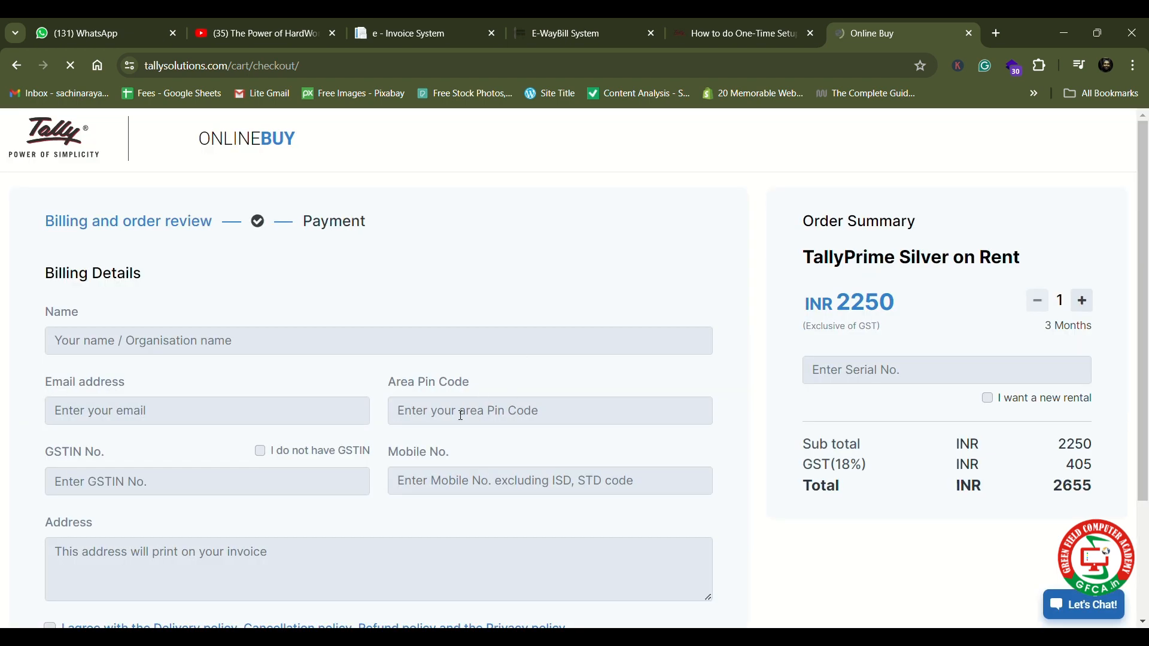
scroll(399, 418, "down", 1)
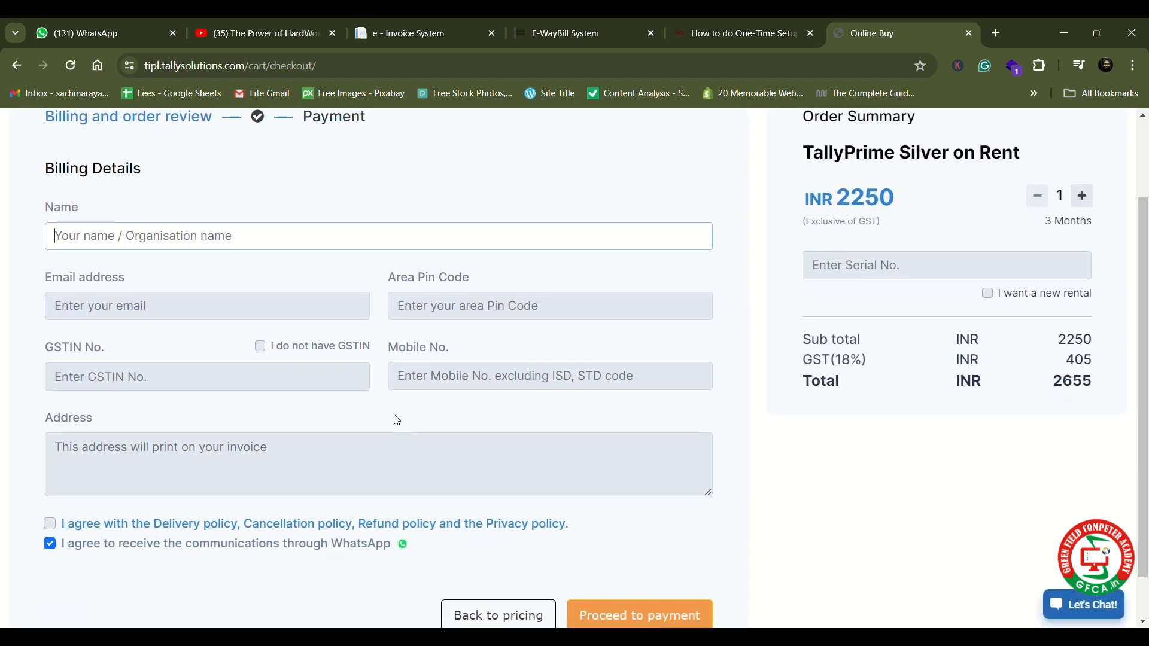
left_click(862, 268)
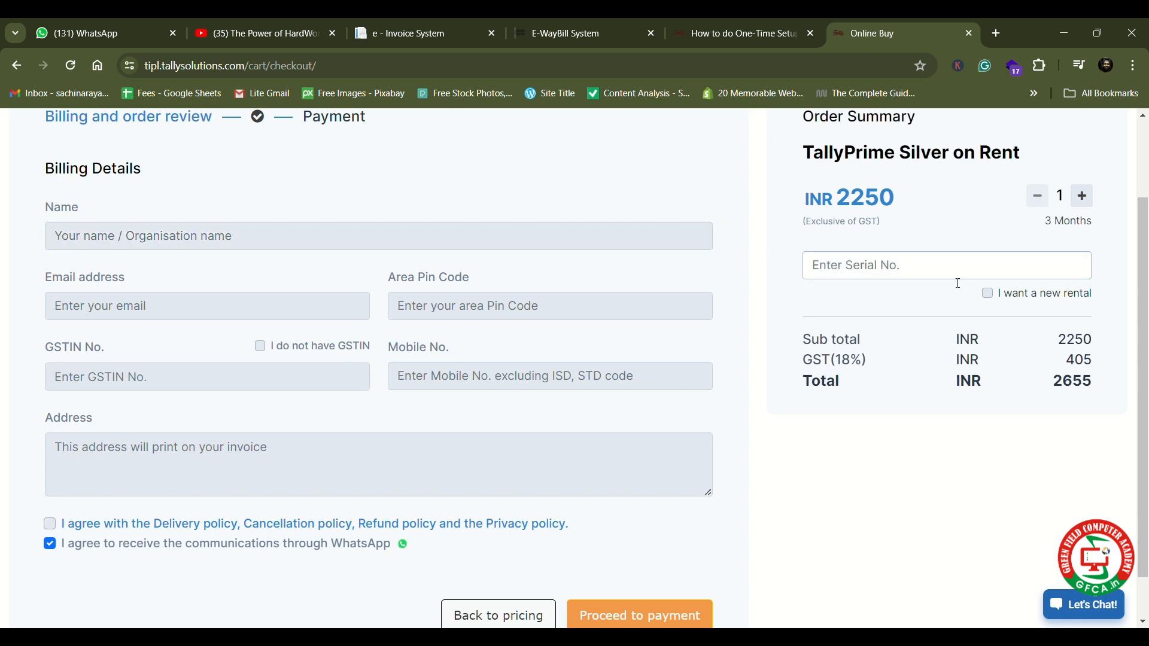
left_click(988, 294)
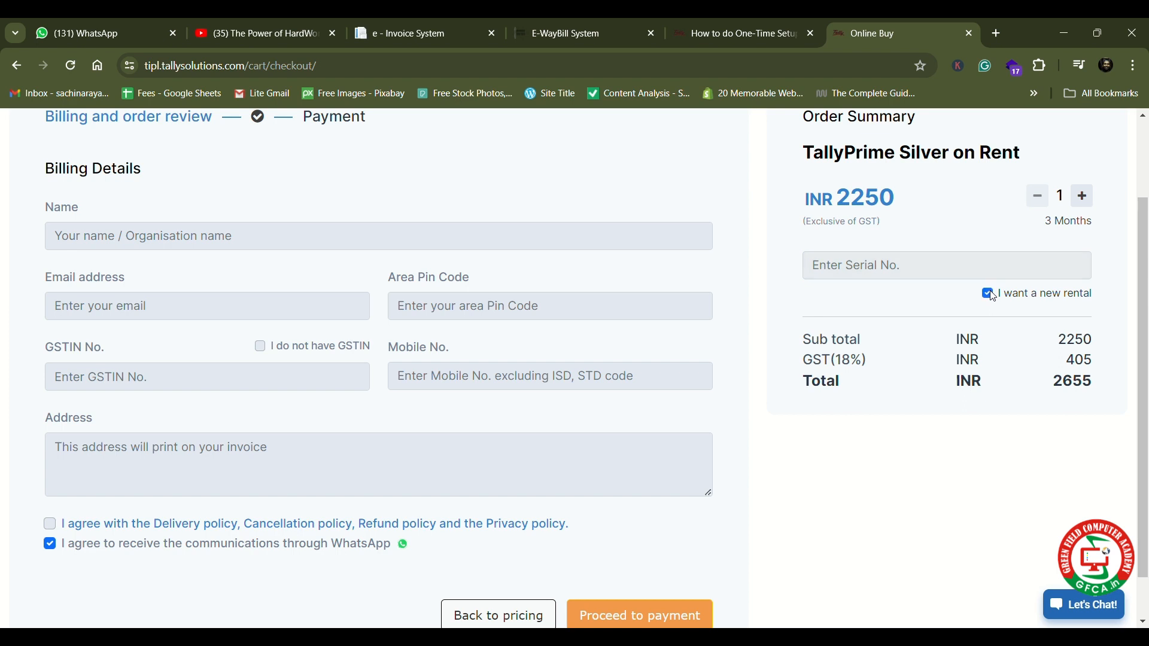
Step: Review the checkout's billing details fields, policy agreements and order summary, and close the checkout page
scroll(867, 326, "up", 3)
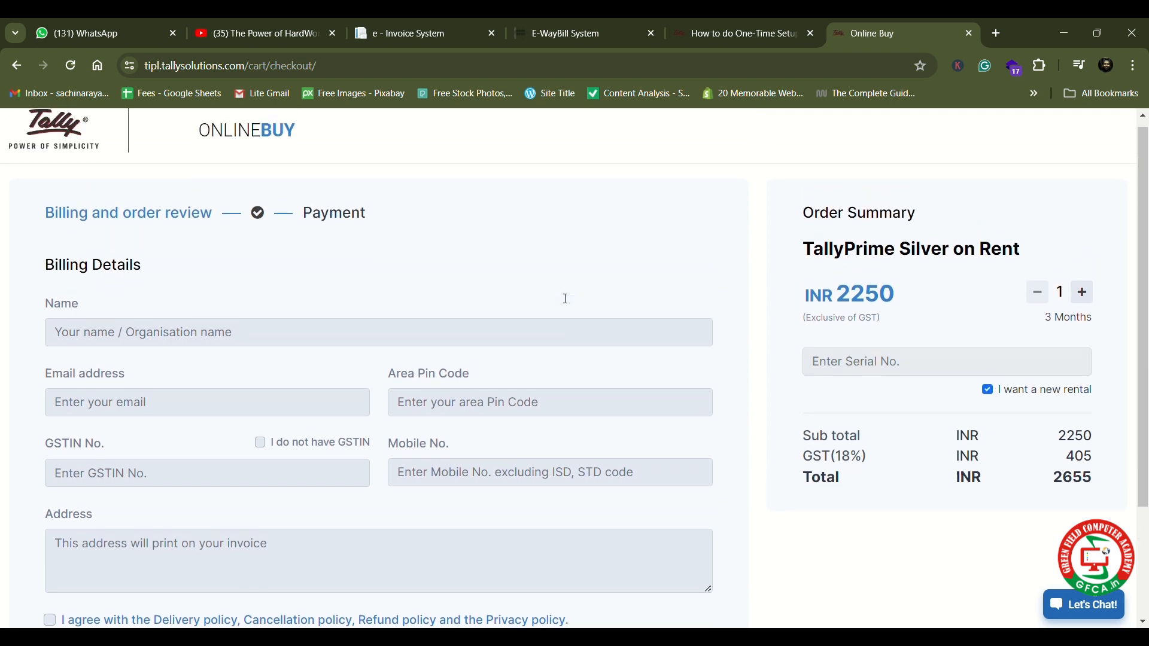
scroll(565, 299, "down", 1)
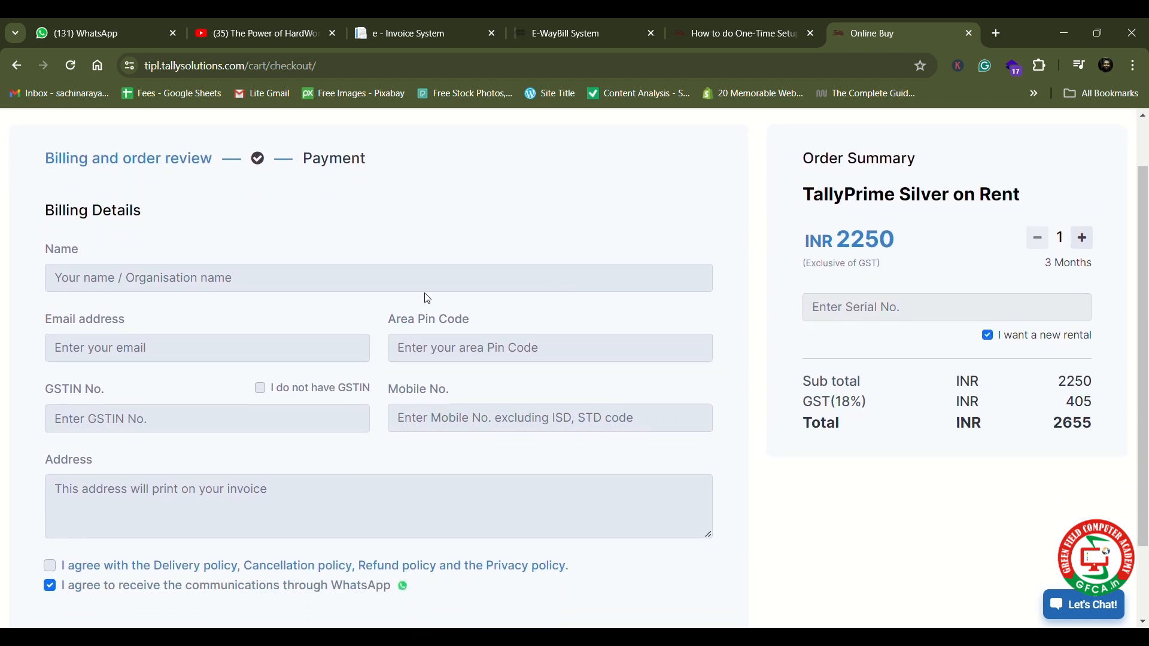
scroll(428, 298, "down", 2)
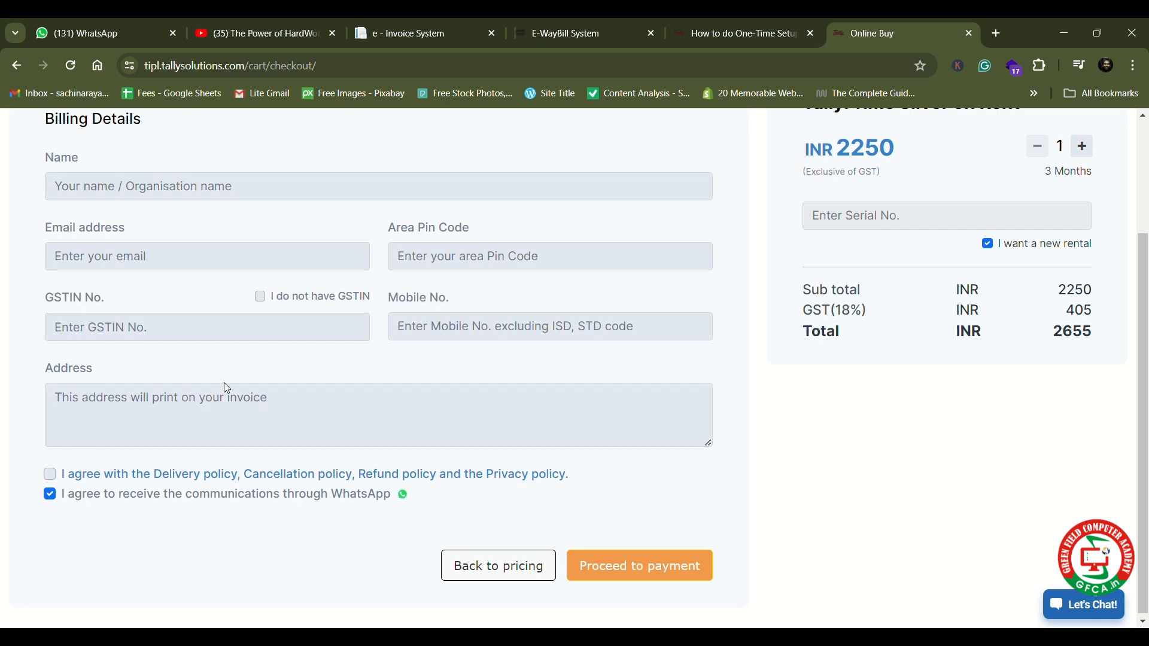
left_click(247, 265)
left_click(285, 236)
scroll(383, 357, "up", 1)
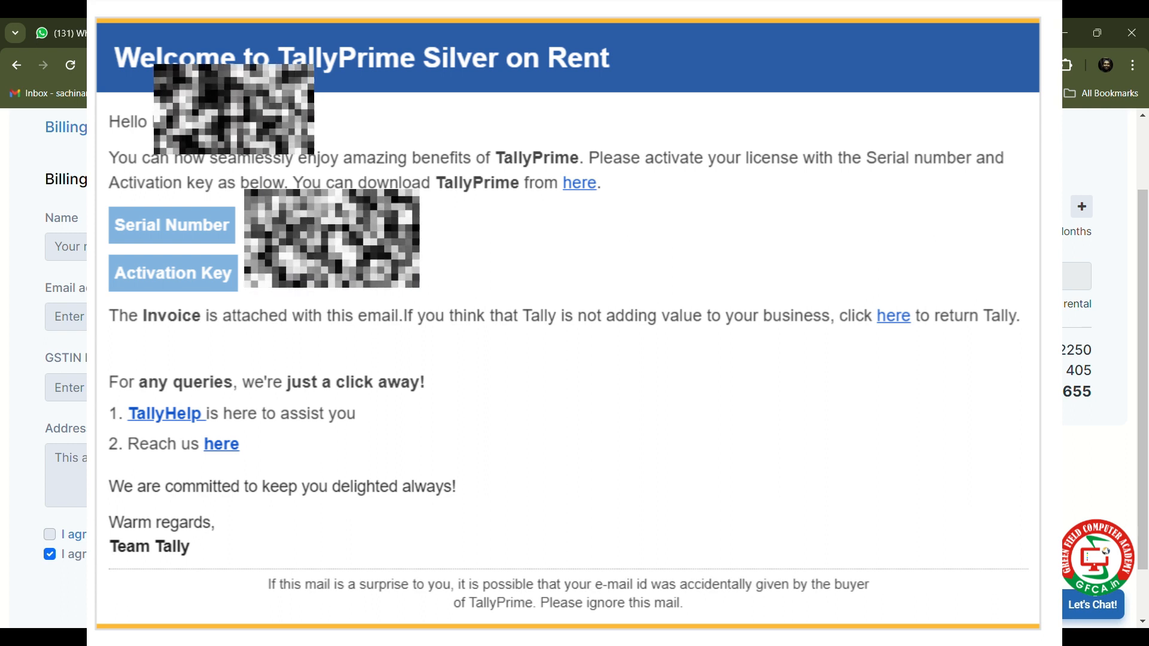
scroll(574, 359, "up", 2)
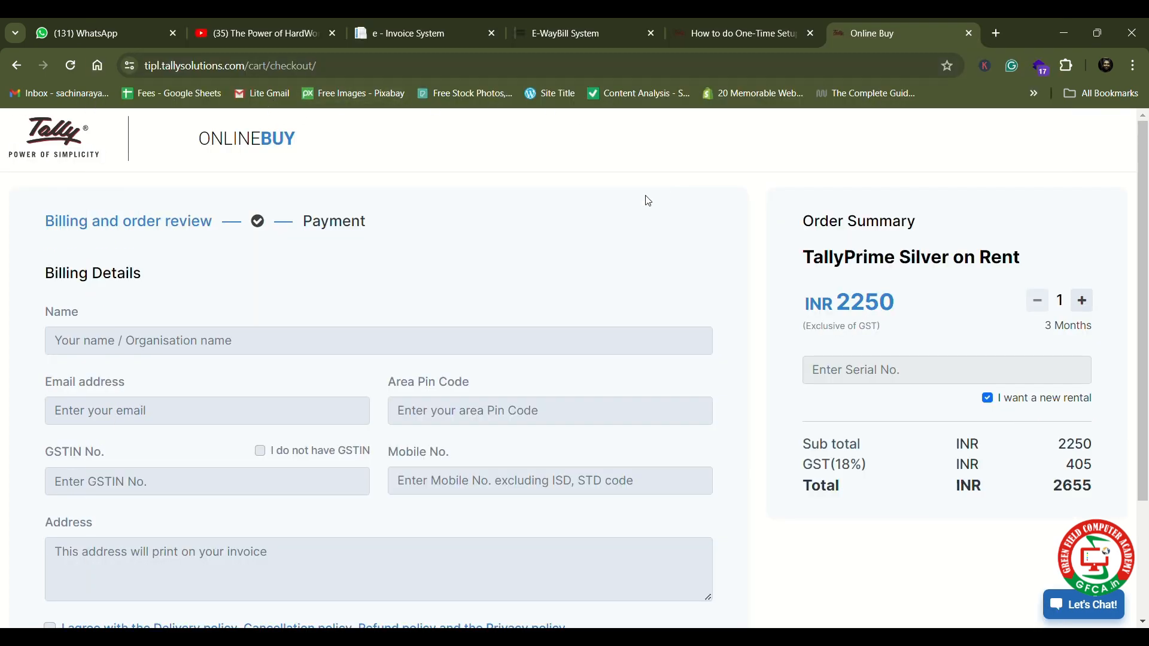
left_click(969, 35)
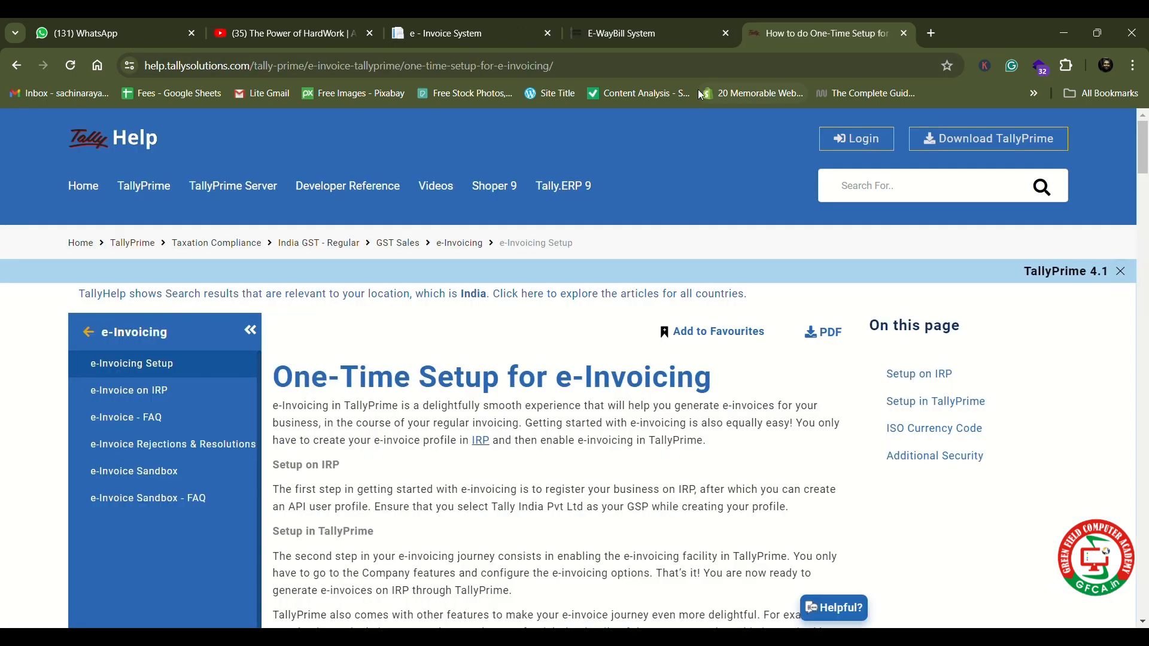
Step: Search the web for "gst" in a new tab and open the Goods and Services Tax portal
left_click(934, 32)
type("gst")
key("Return")
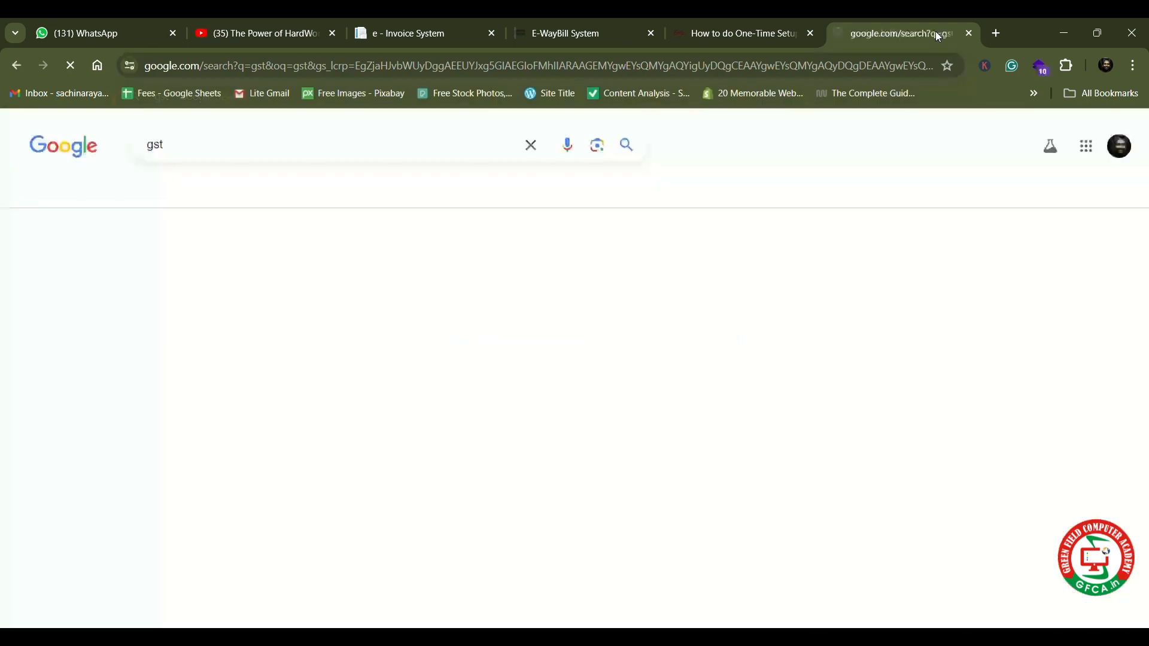
left_click(205, 288)
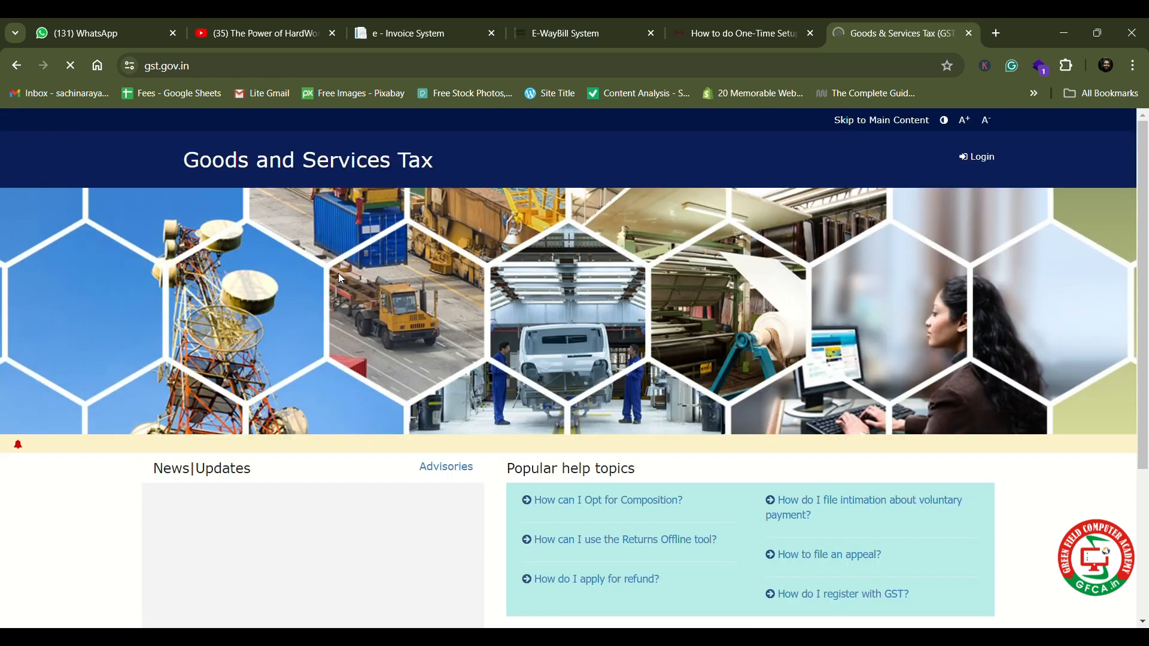
scroll(339, 273, "down", 2)
scroll(338, 273, "up", 3)
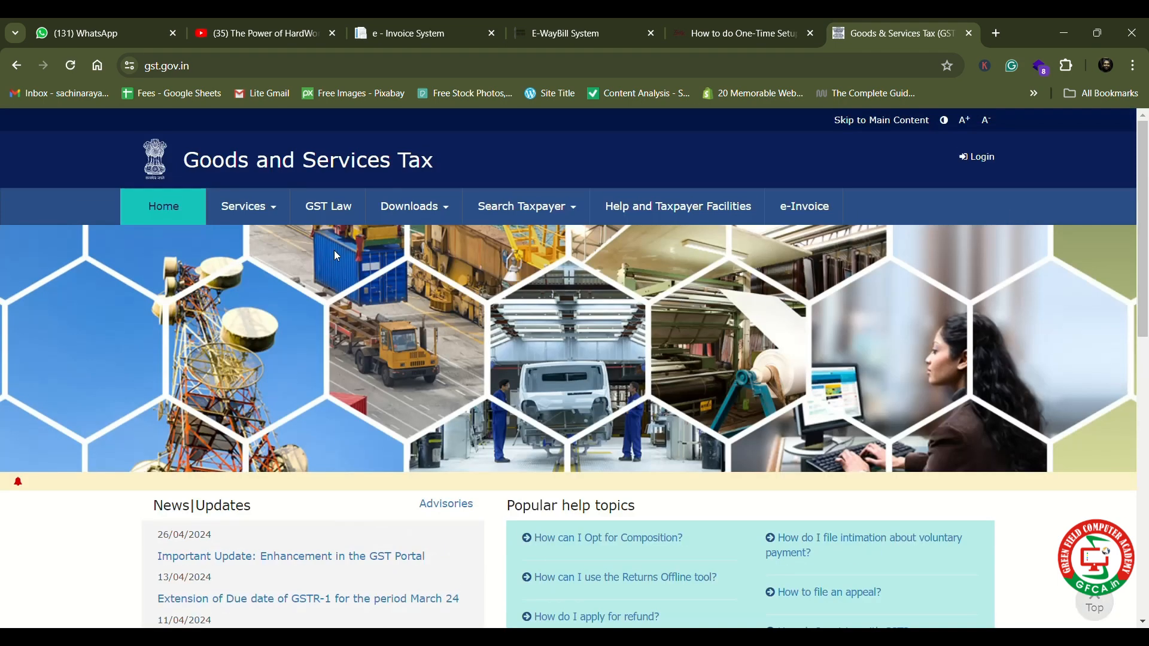
Step: Open the New Registration form from the GST portal's registration services
left_click(268, 215)
left_click(198, 245)
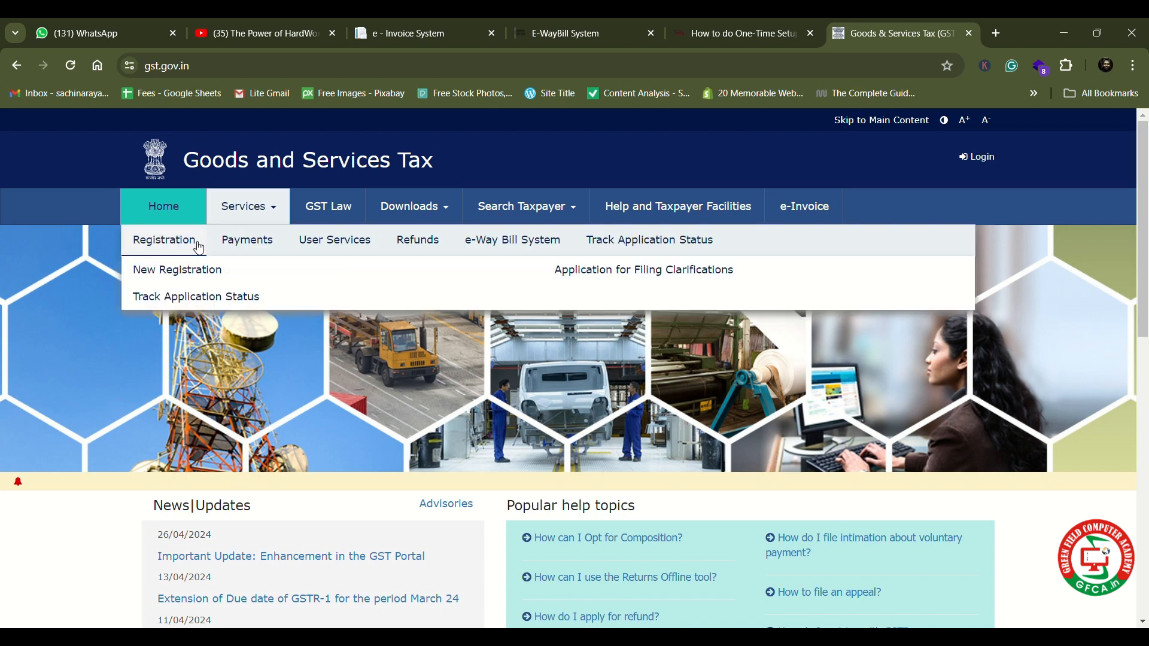
left_click(180, 270)
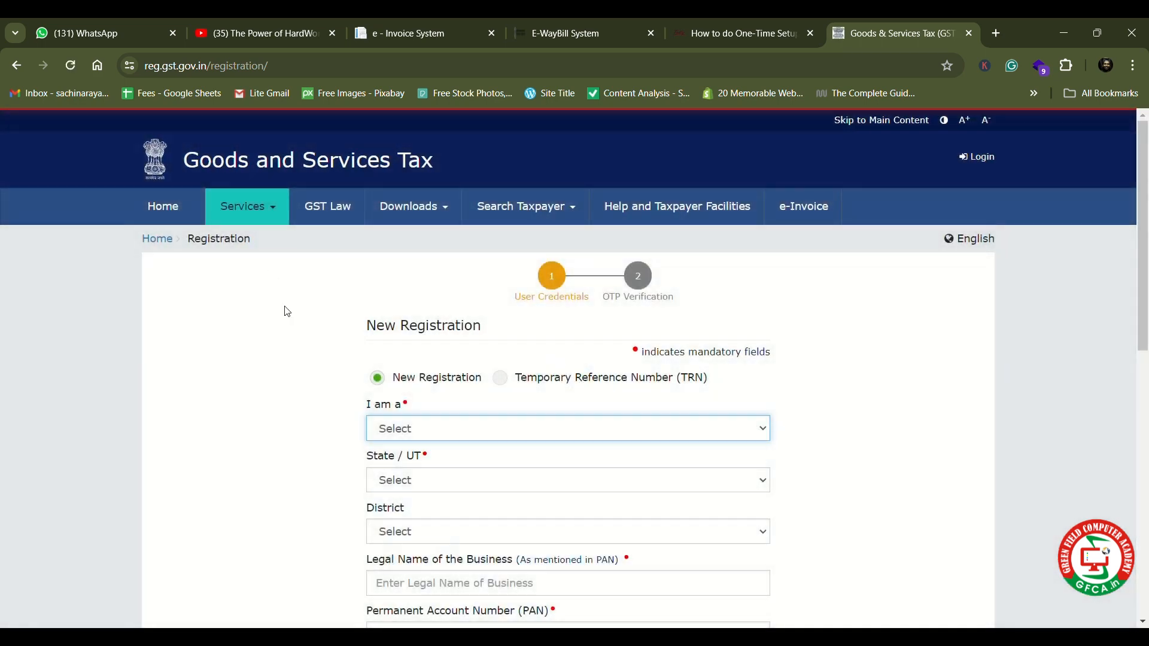
Step: Examine the GST New Registration form's required fields, from taxpayer type to mobile number, and close the page
scroll(428, 421, "down", 1)
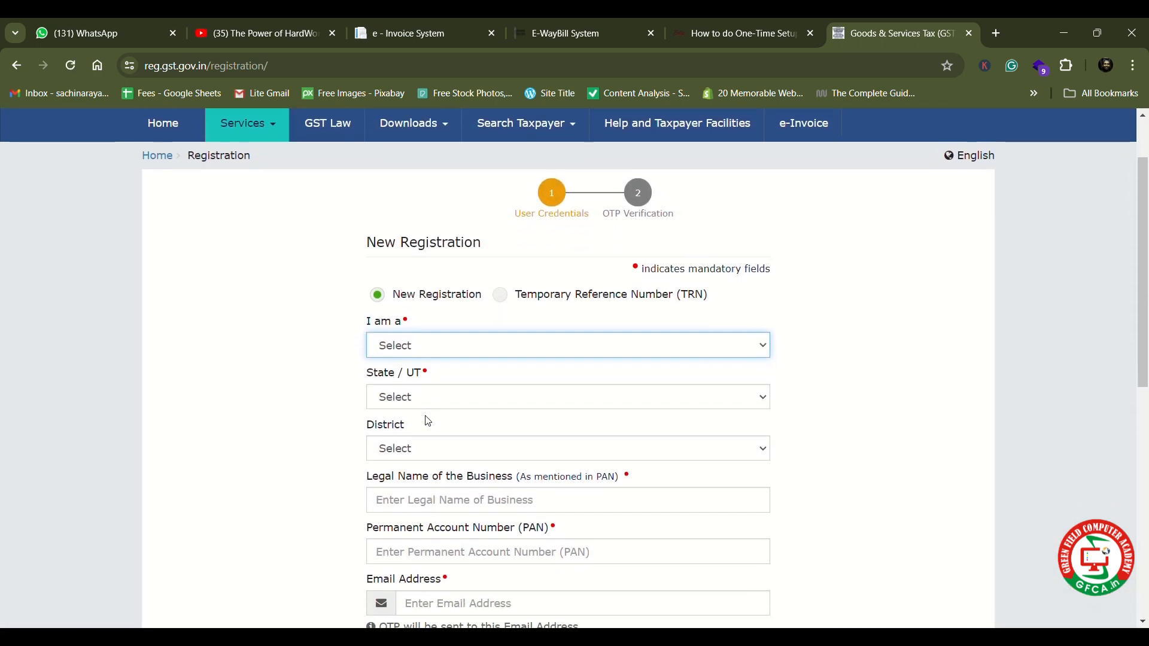
scroll(429, 421, "down", 2)
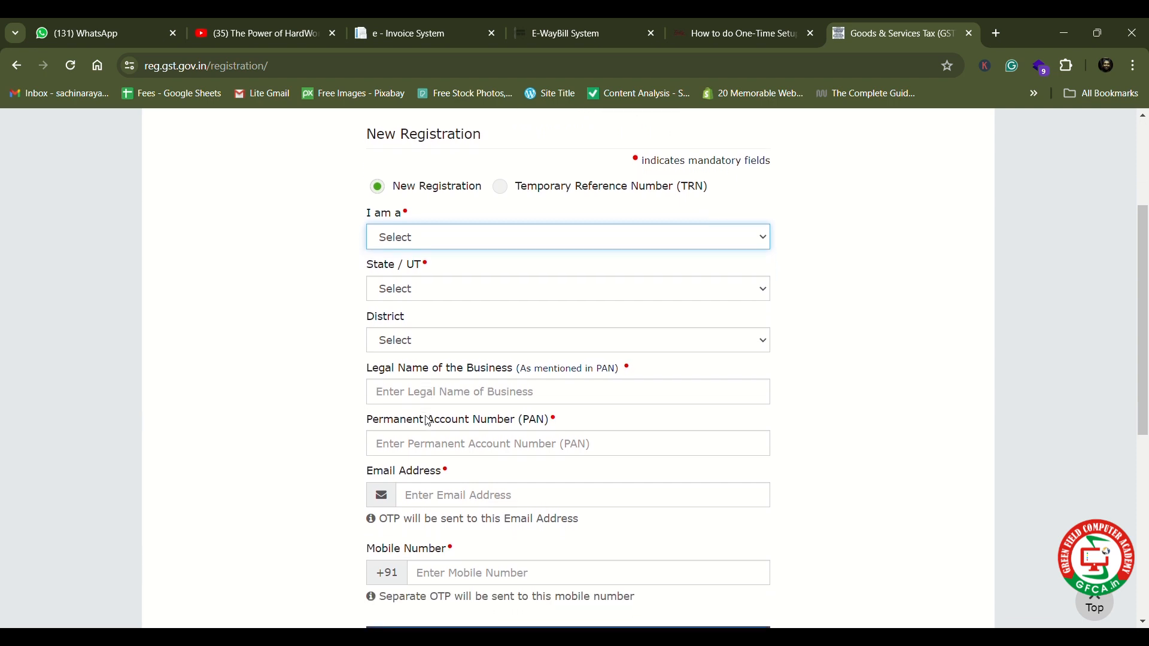
scroll(428, 421, "up", 2)
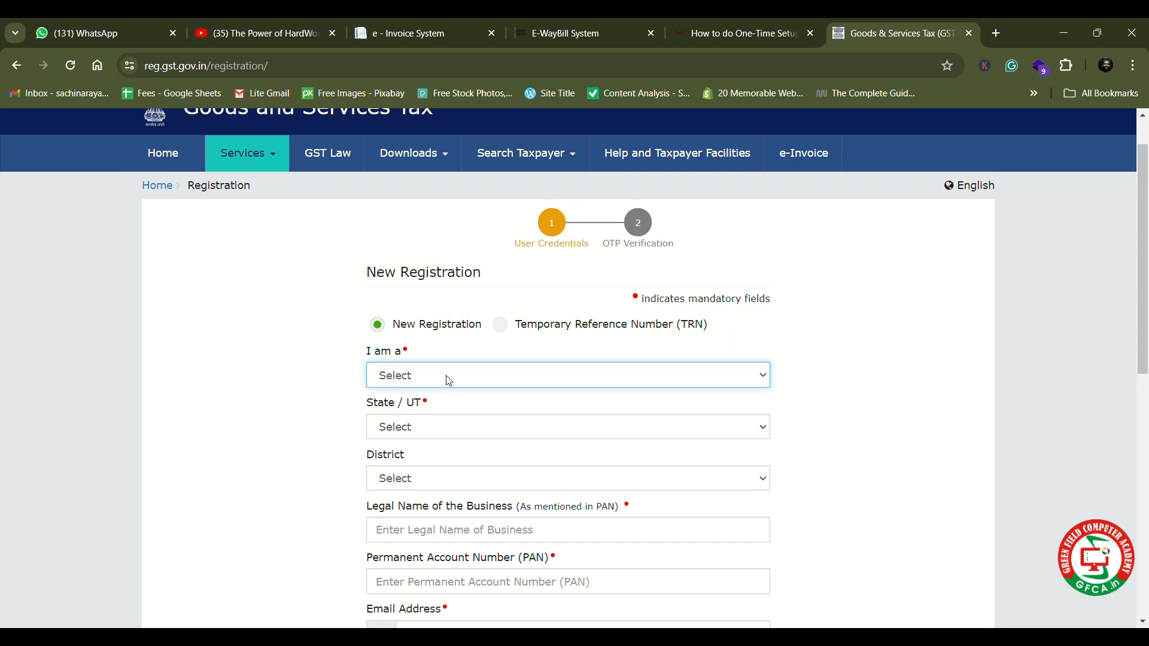
left_click(297, 313)
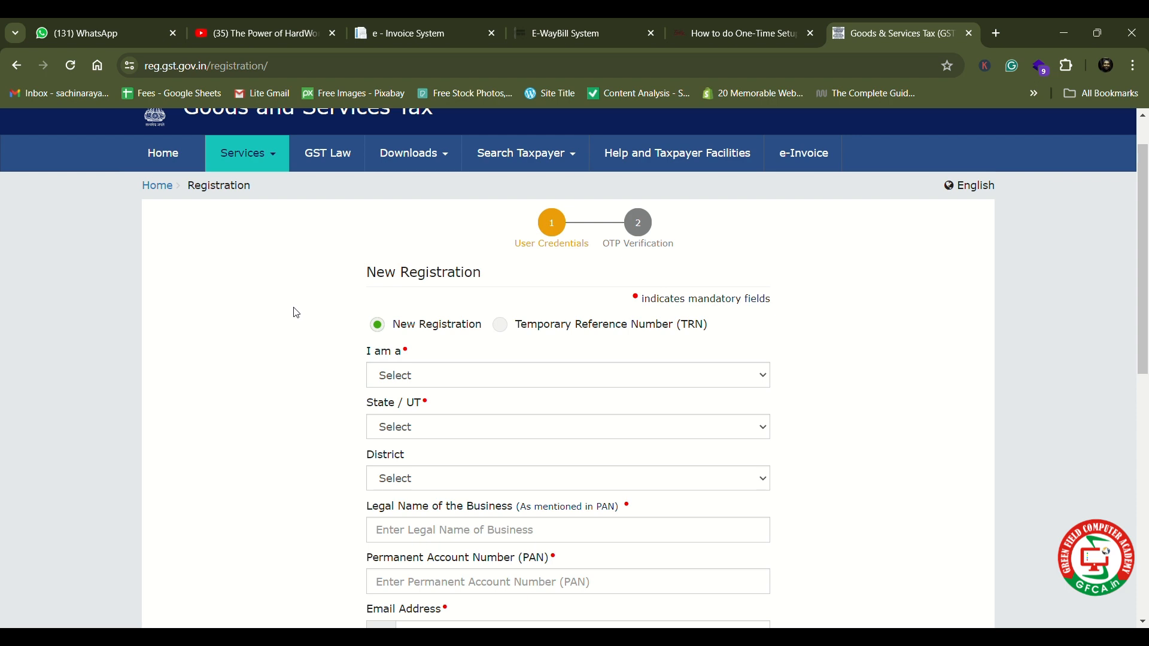
scroll(297, 313, "up", 1)
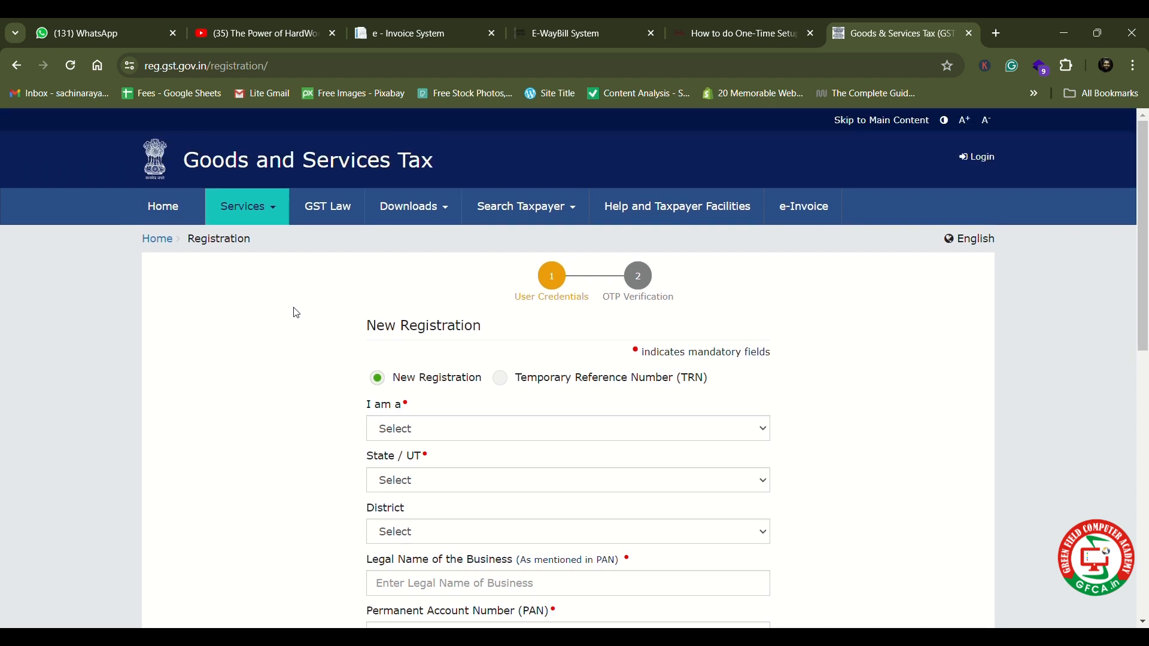
scroll(297, 313, "down", 3)
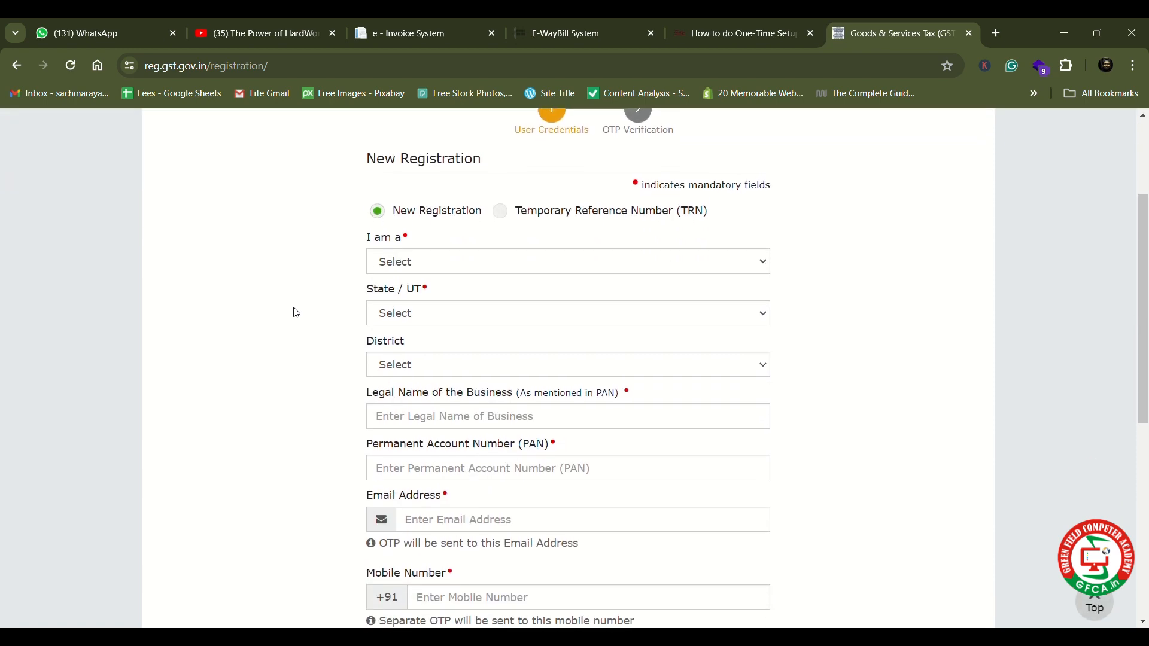
scroll(297, 313, "up", 3)
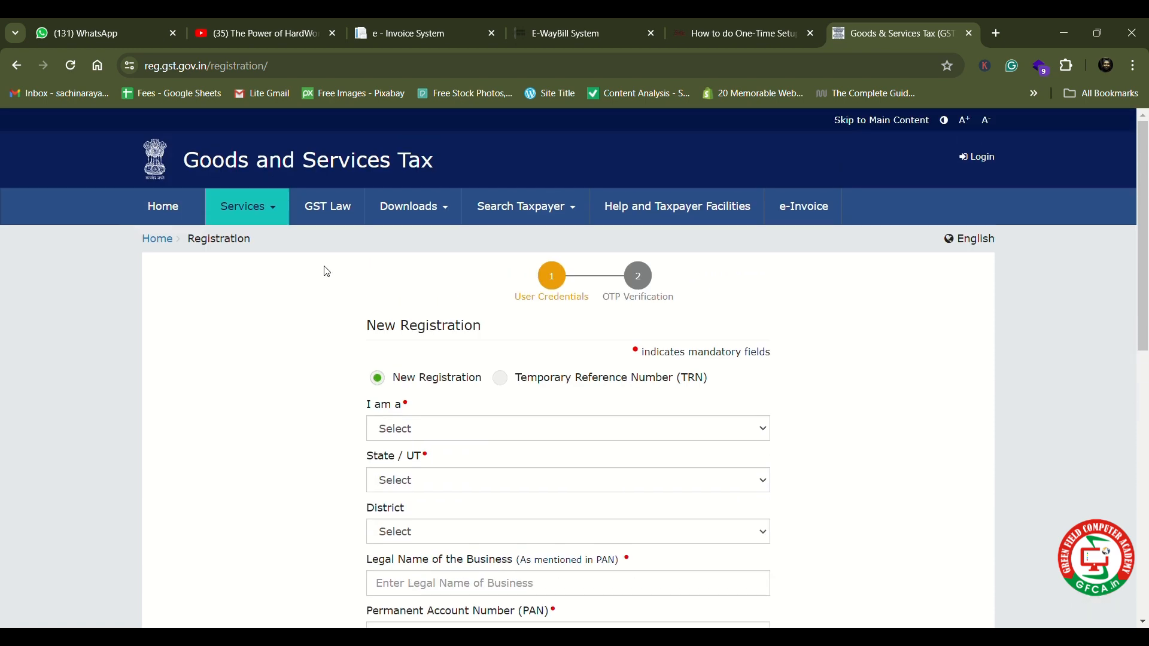
scroll(340, 350, "down", 3)
scroll(340, 350, "up", 3)
scroll(340, 350, "down", 5)
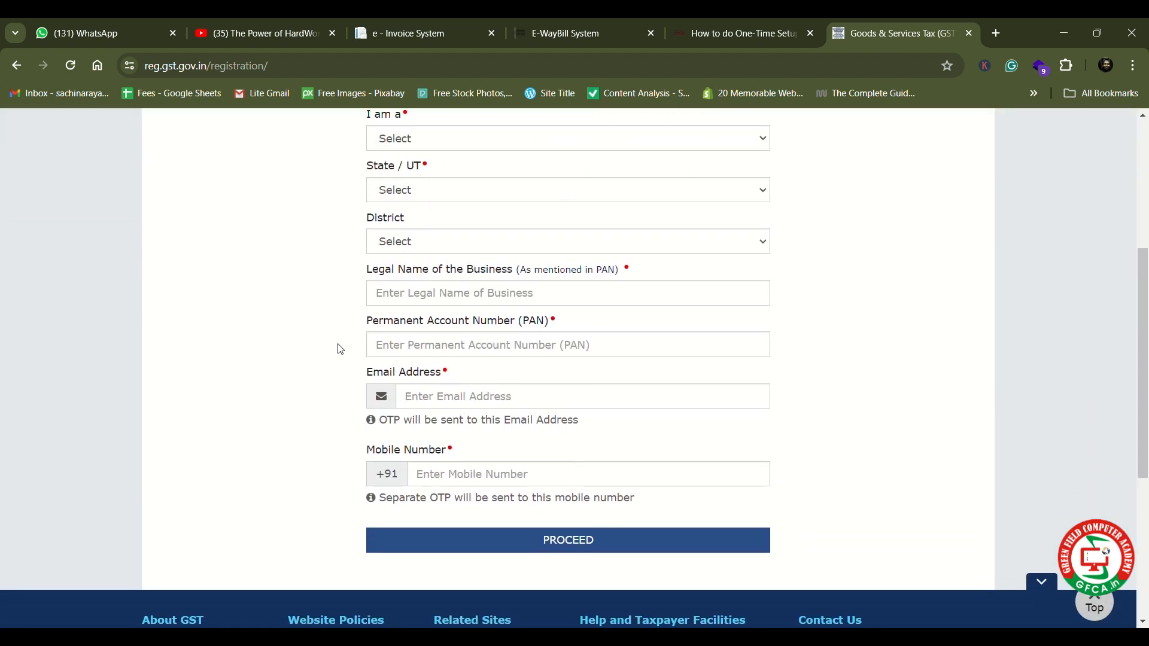
scroll(340, 349, "up", 5)
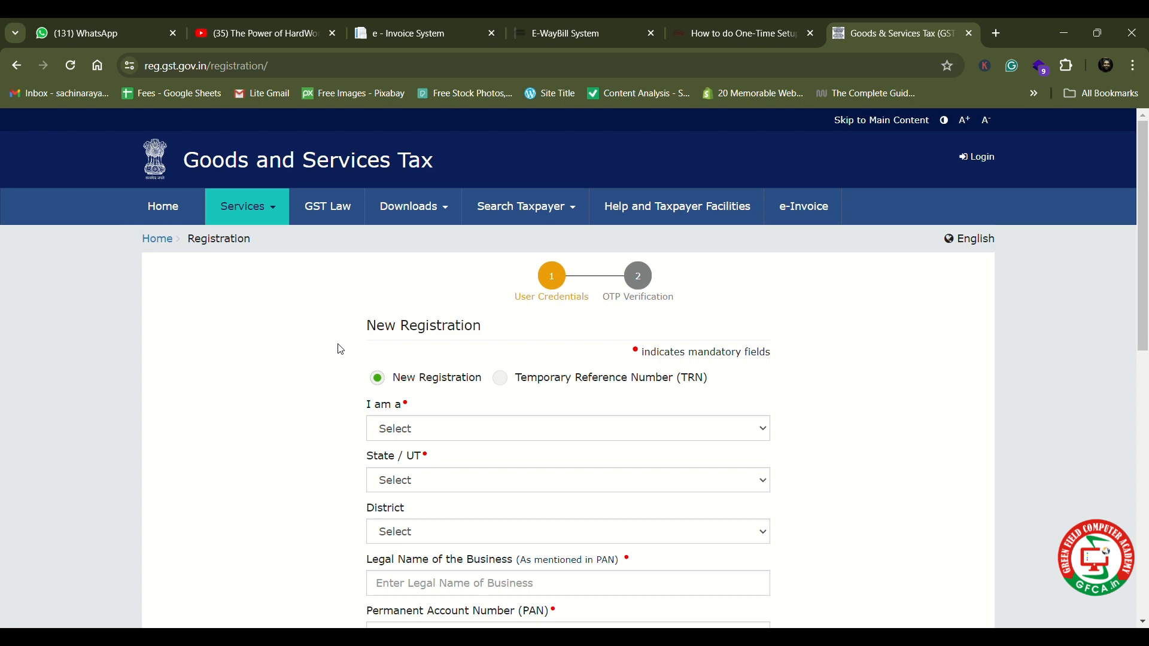
scroll(340, 349, "down", 2)
scroll(339, 349, "up", 2)
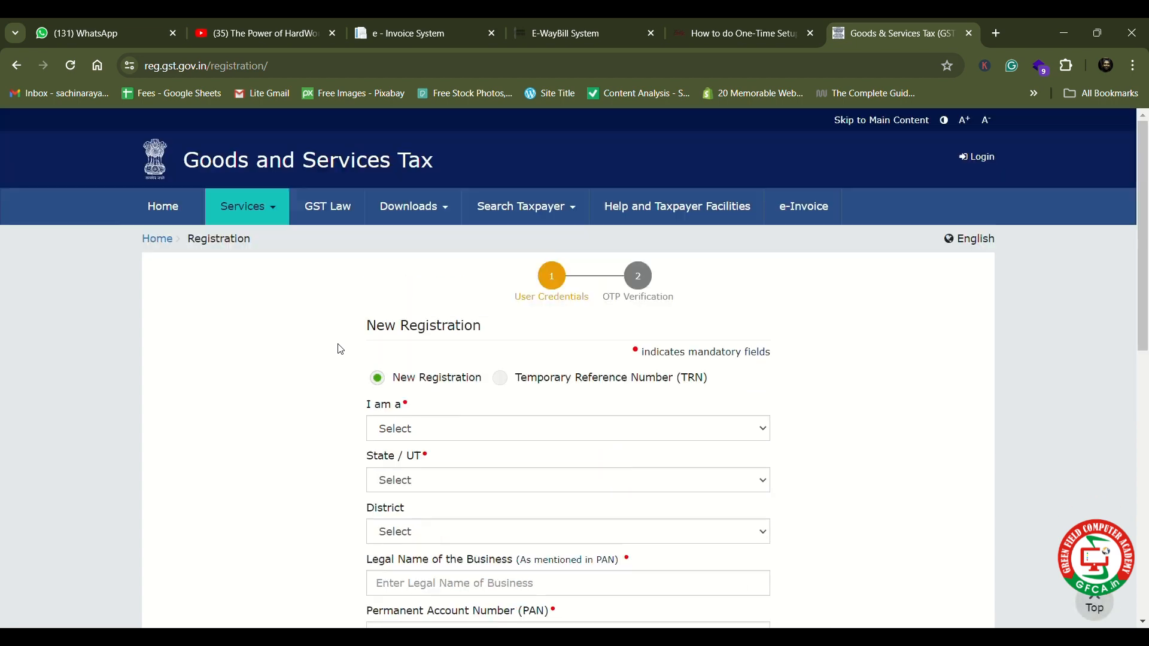
left_click(969, 34)
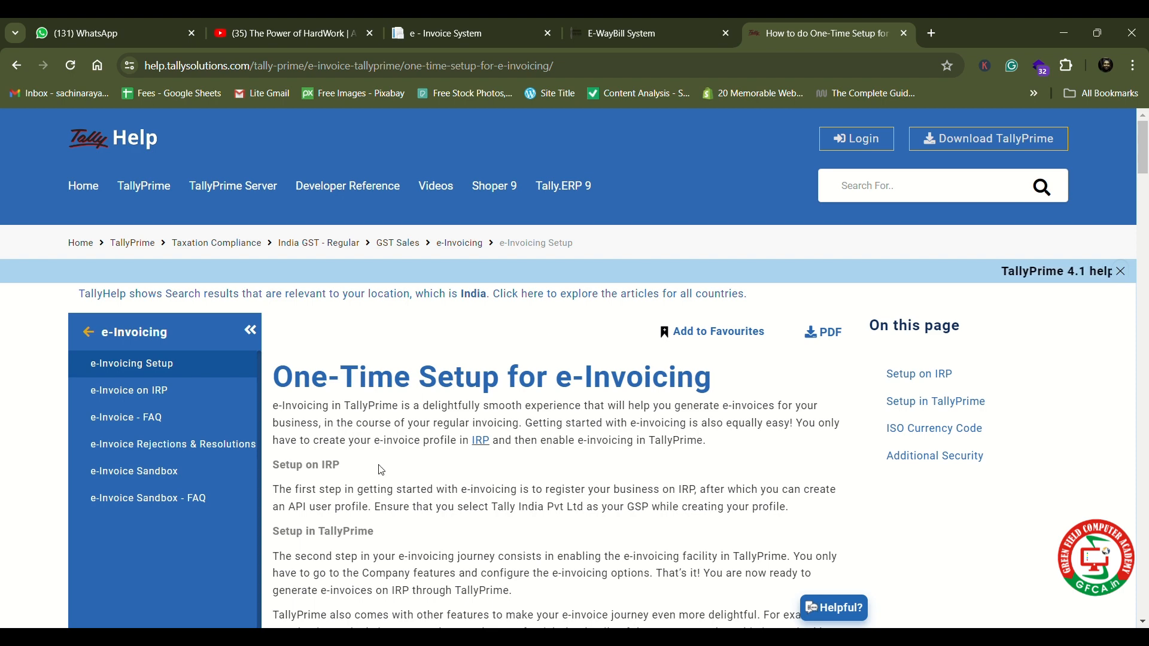
left_click_drag(343, 408, 404, 410)
left_click(405, 410)
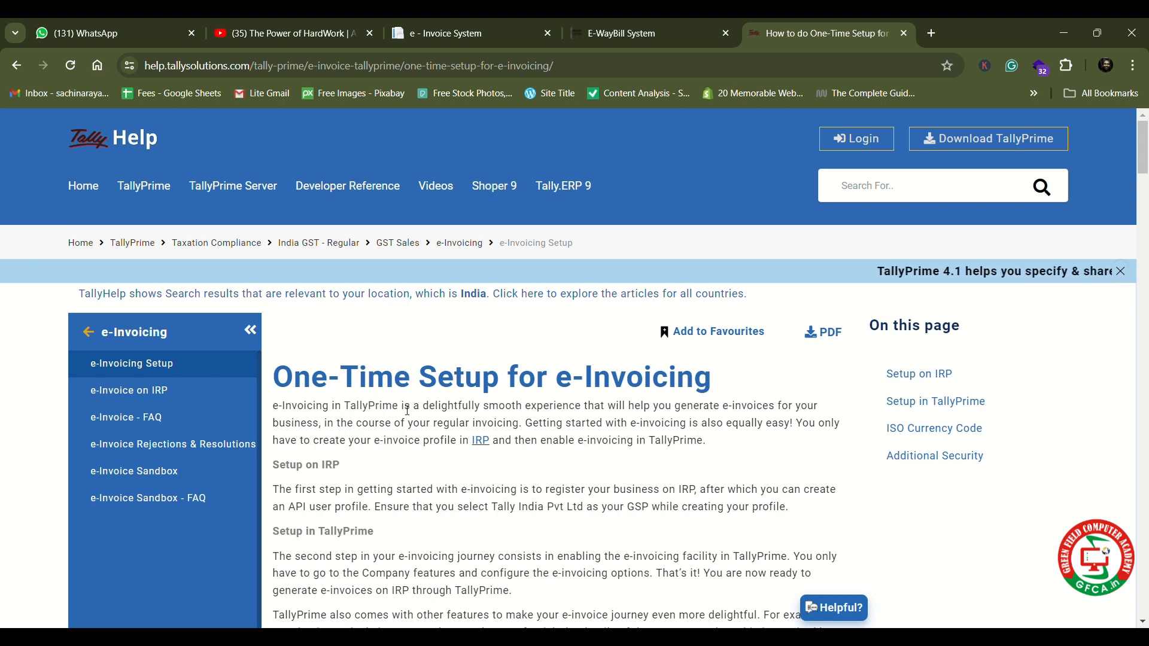
Step: Switch to the e-Invoice System portal at einvoice1.gst.gov.in and open the e-Invoice Enablement form
left_click(431, 26)
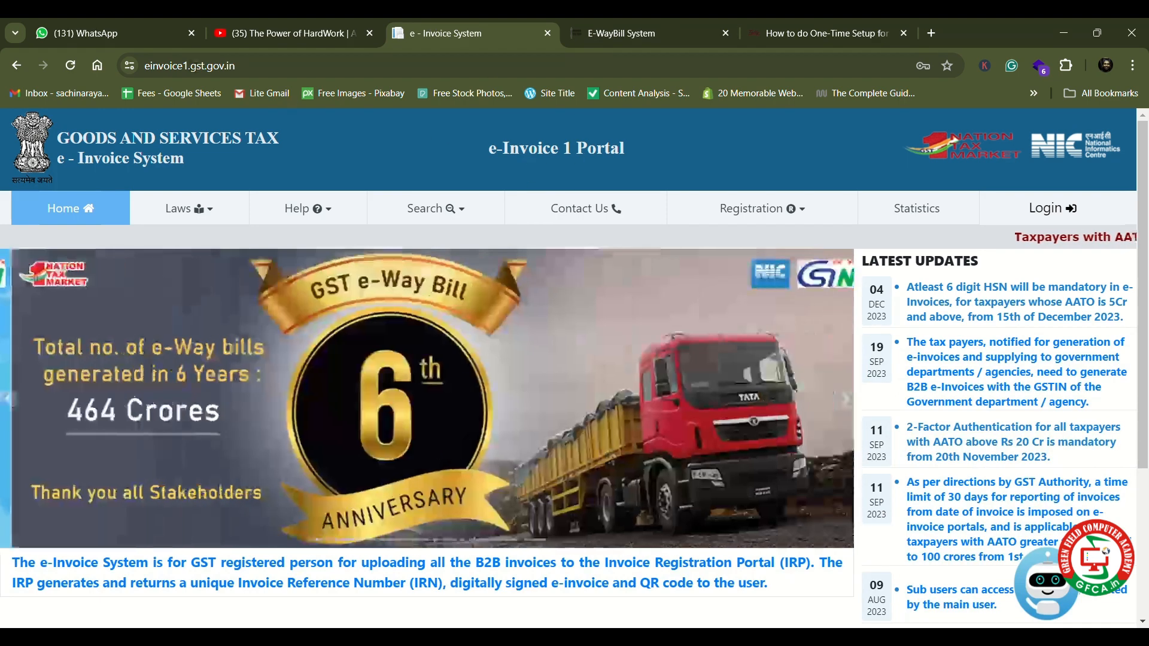
left_click_drag(150, 71, 247, 71)
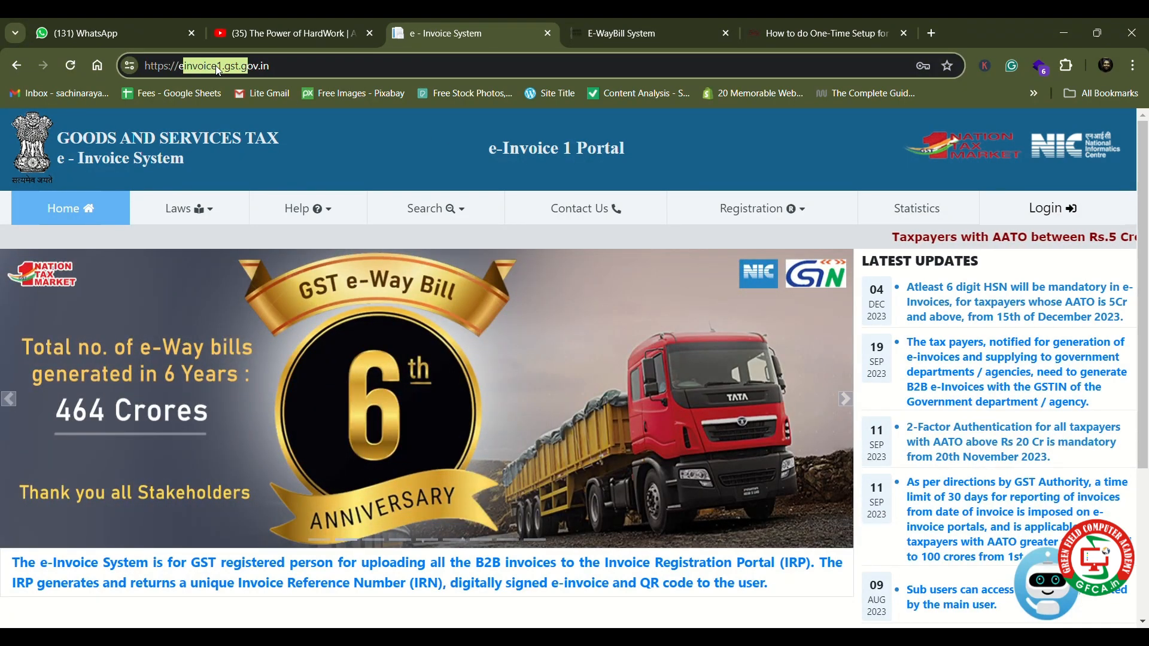
left_click(295, 70)
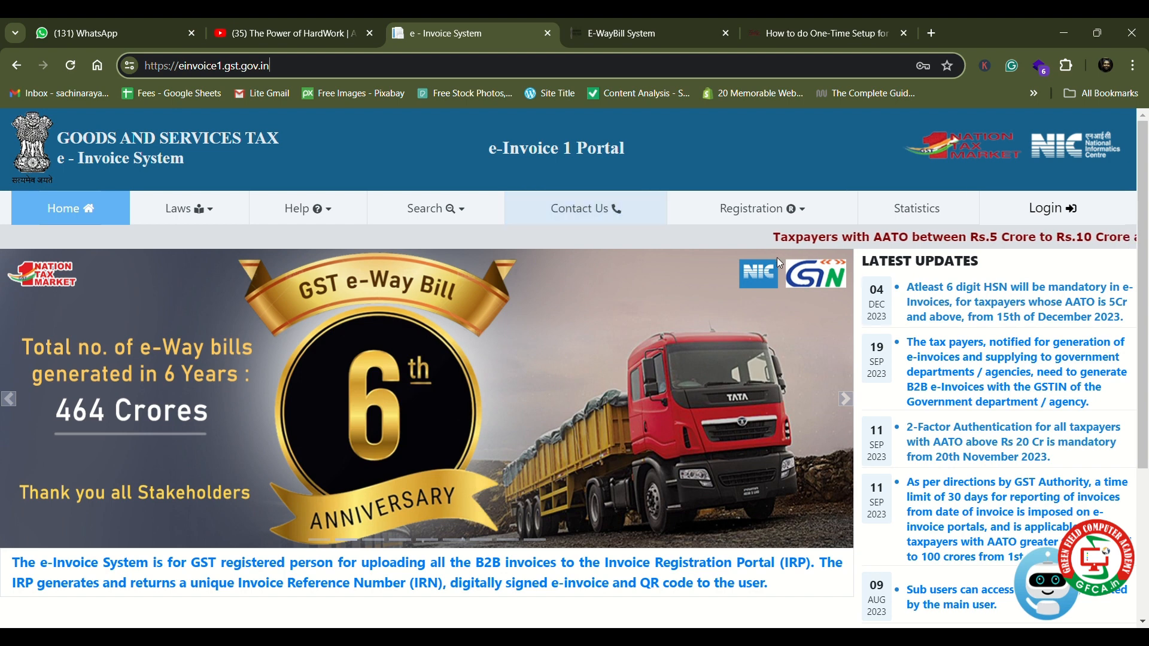
left_click(785, 216)
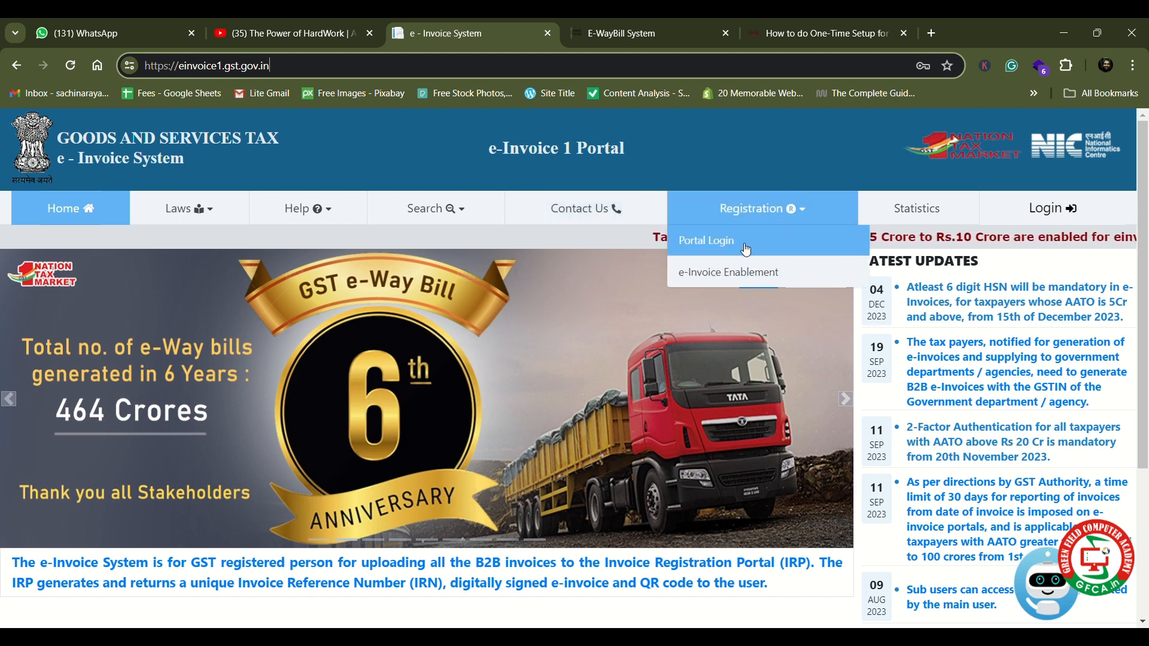
left_click(788, 278)
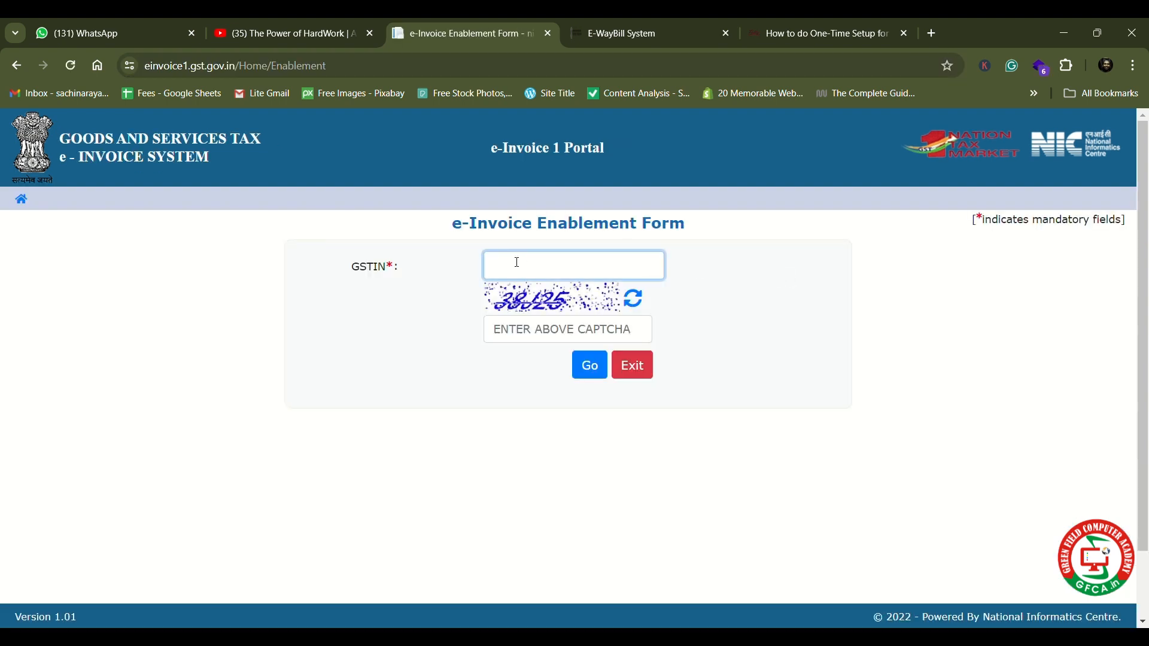
Step: Check the GSTIN and captcha fields on the e-Invoice Enablement form, and exit the form
left_click(525, 332)
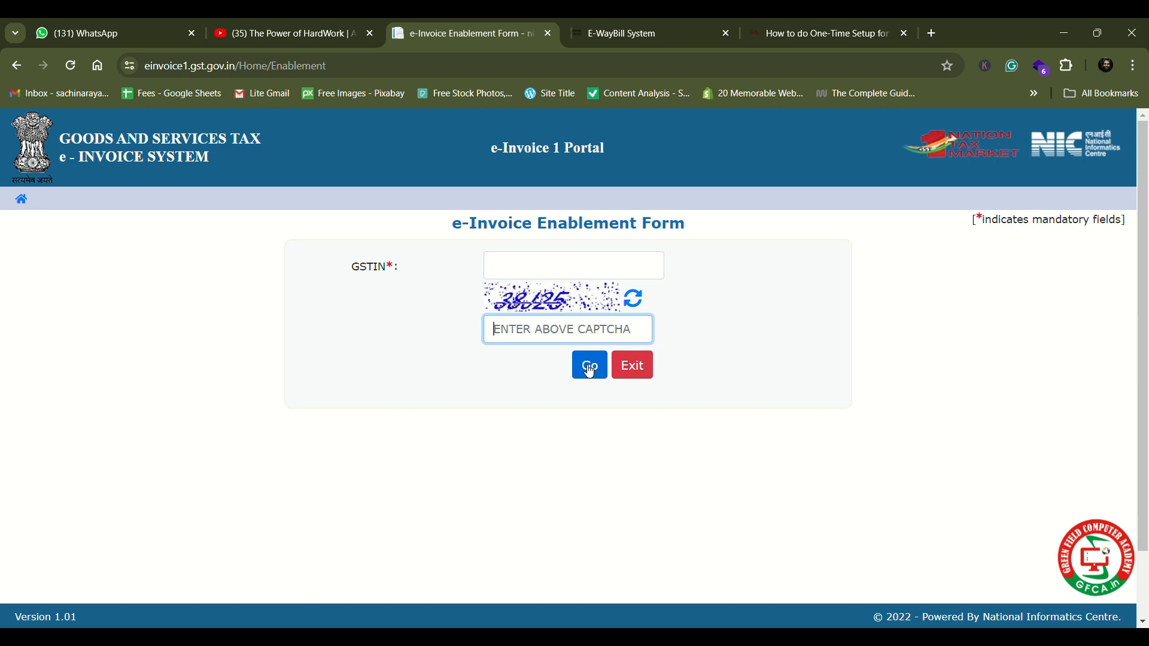
left_click(632, 363)
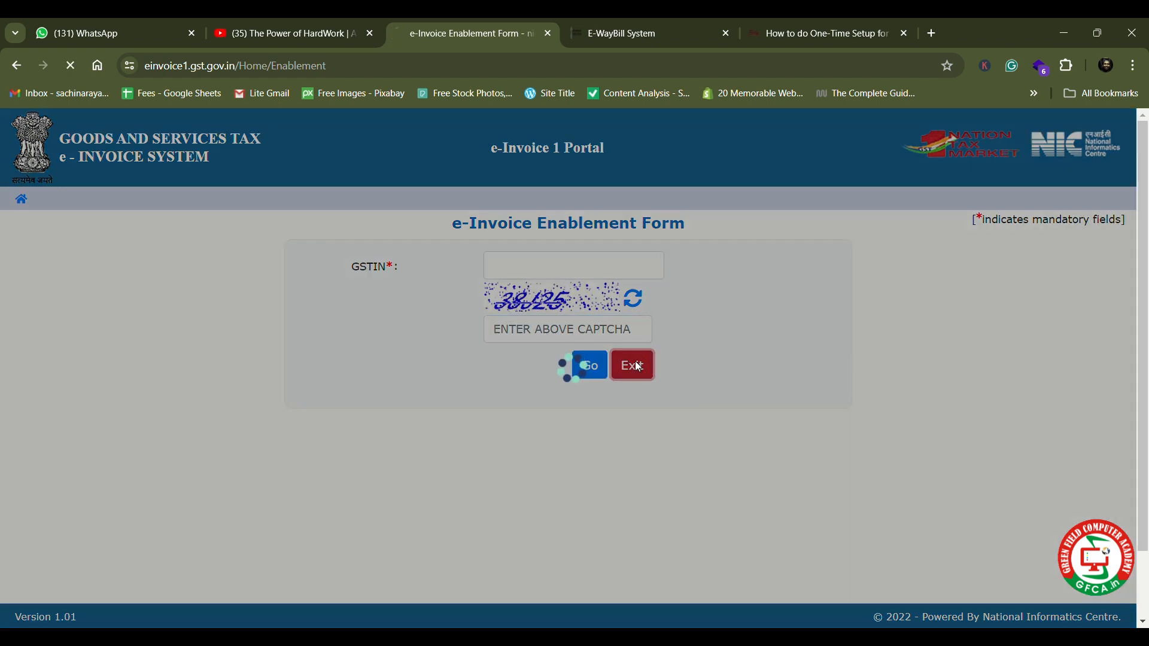
Step: Open the e-Invoice System login and try to log in with the prefilled credentials and the displayed captcha
left_click(1052, 208)
left_click(558, 333)
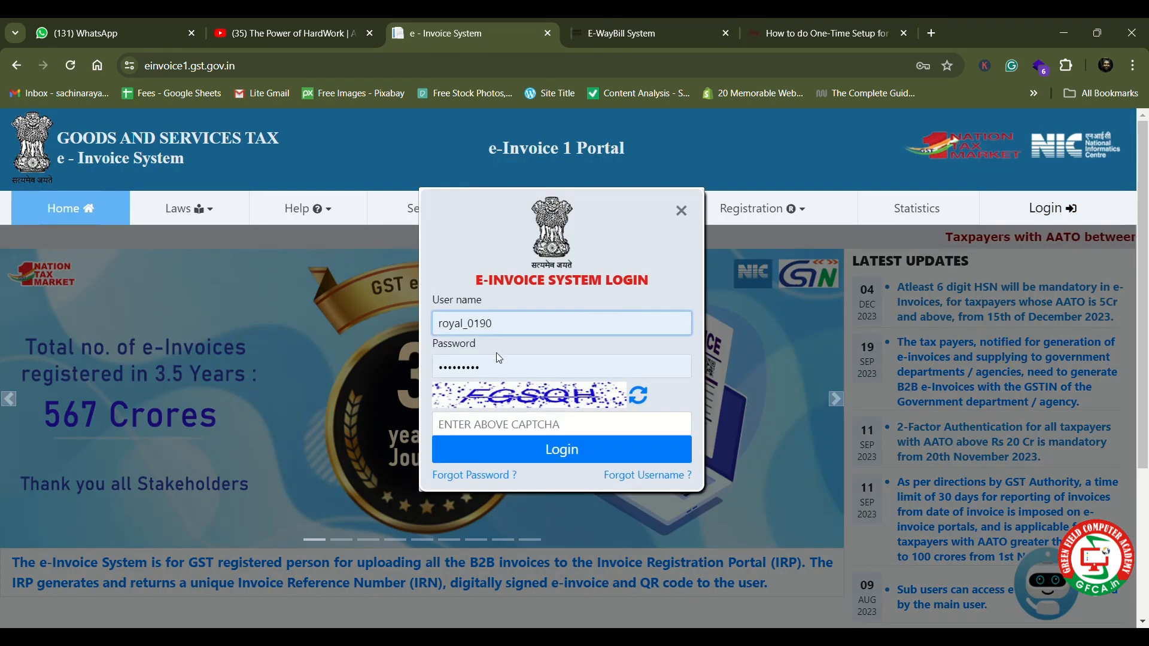
left_click(528, 430)
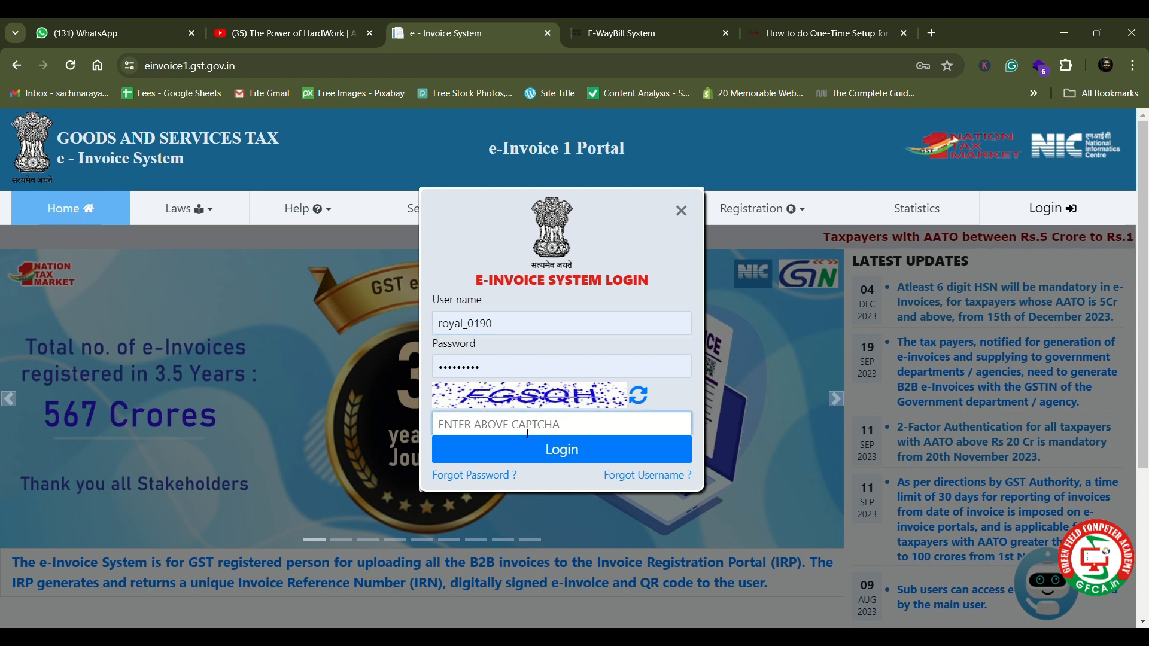
type("FGS")
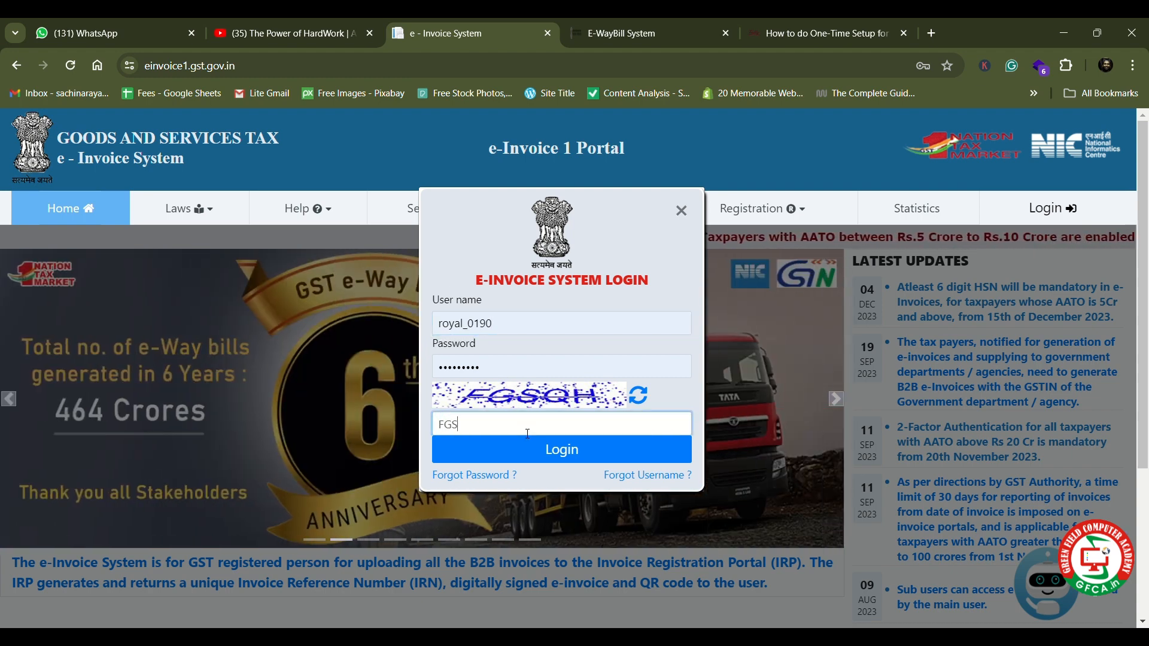
type("QH")
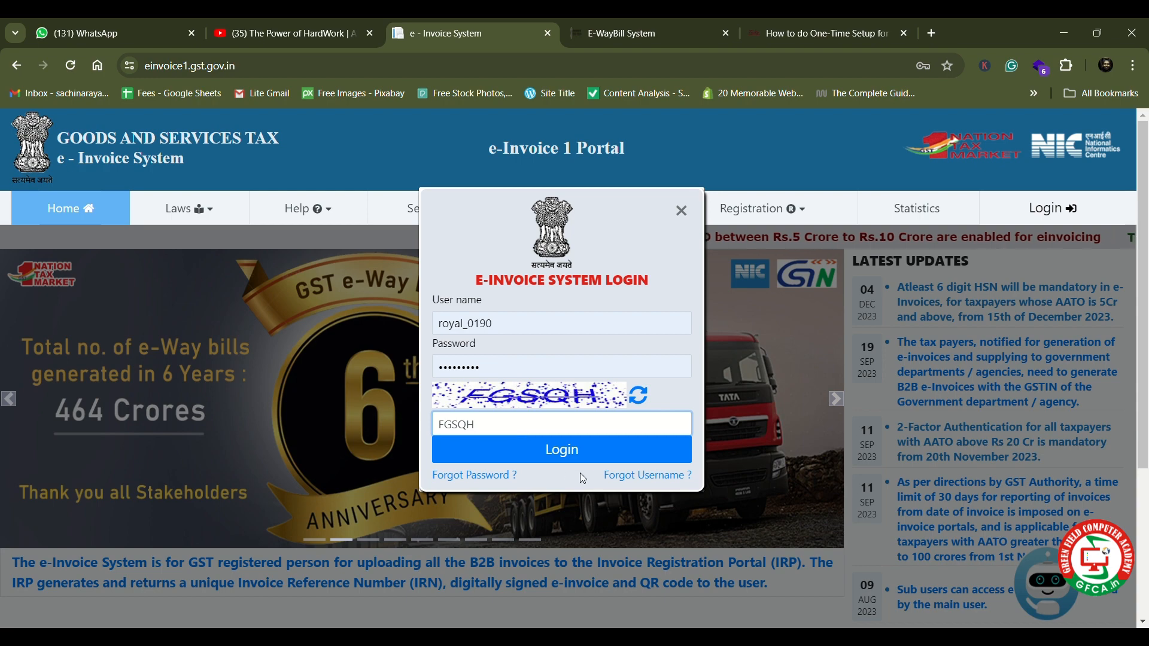
left_click(572, 463)
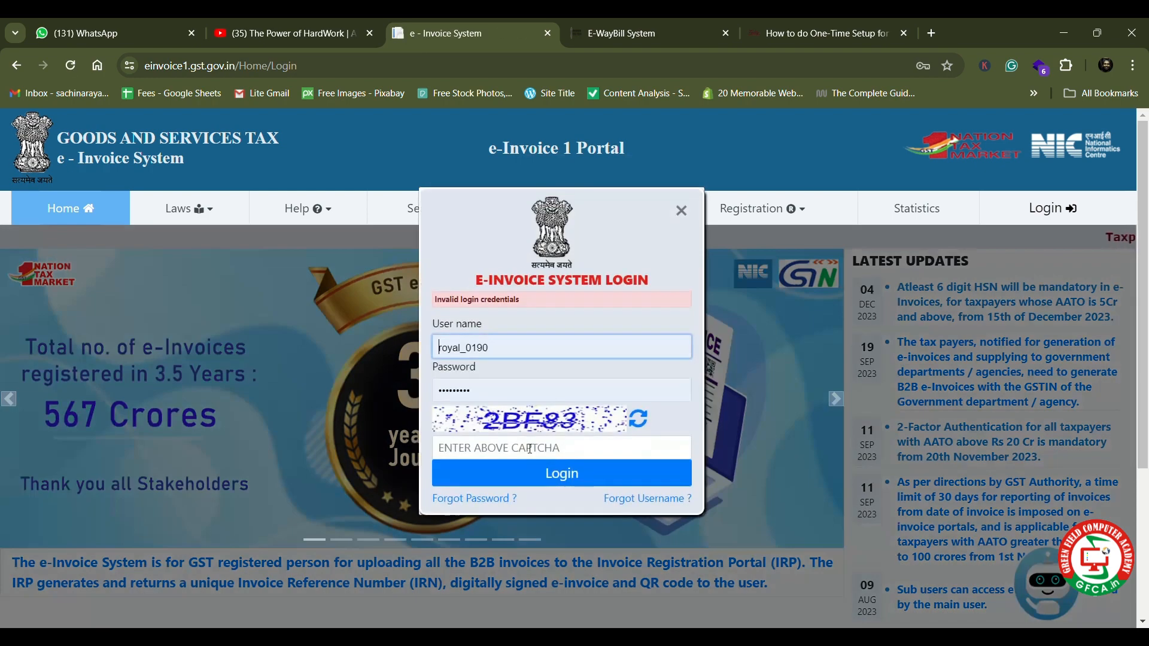
Step: Enter the new captcha, replace the prefilled account password and log in to the e-Invoice System
left_click(517, 448)
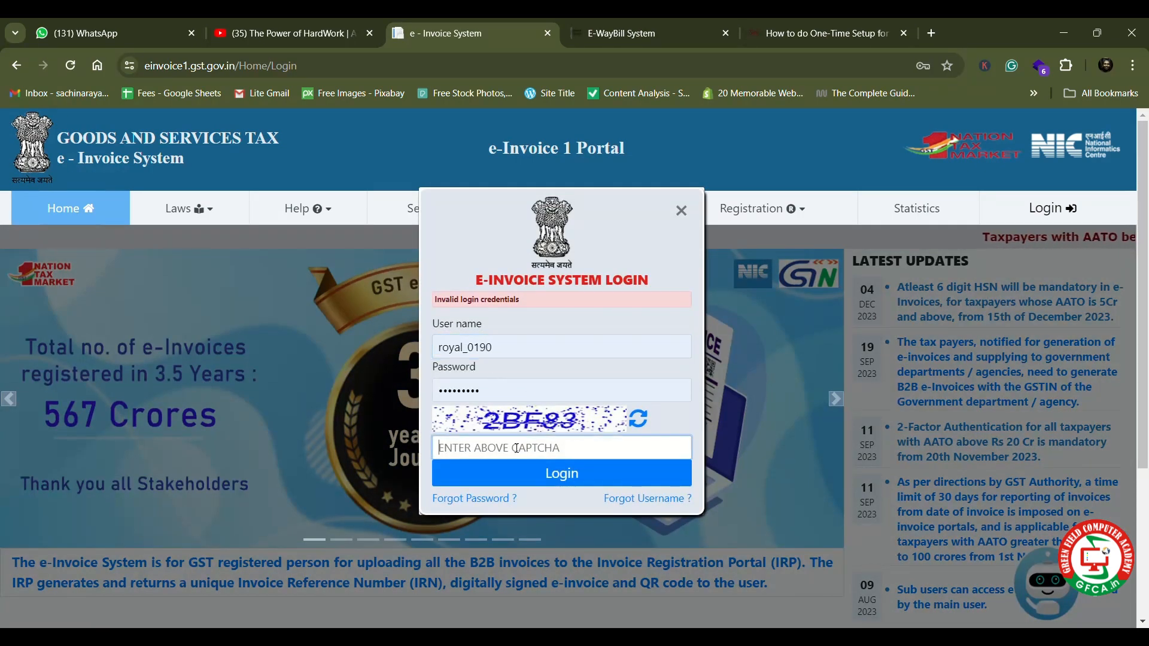
type("2")
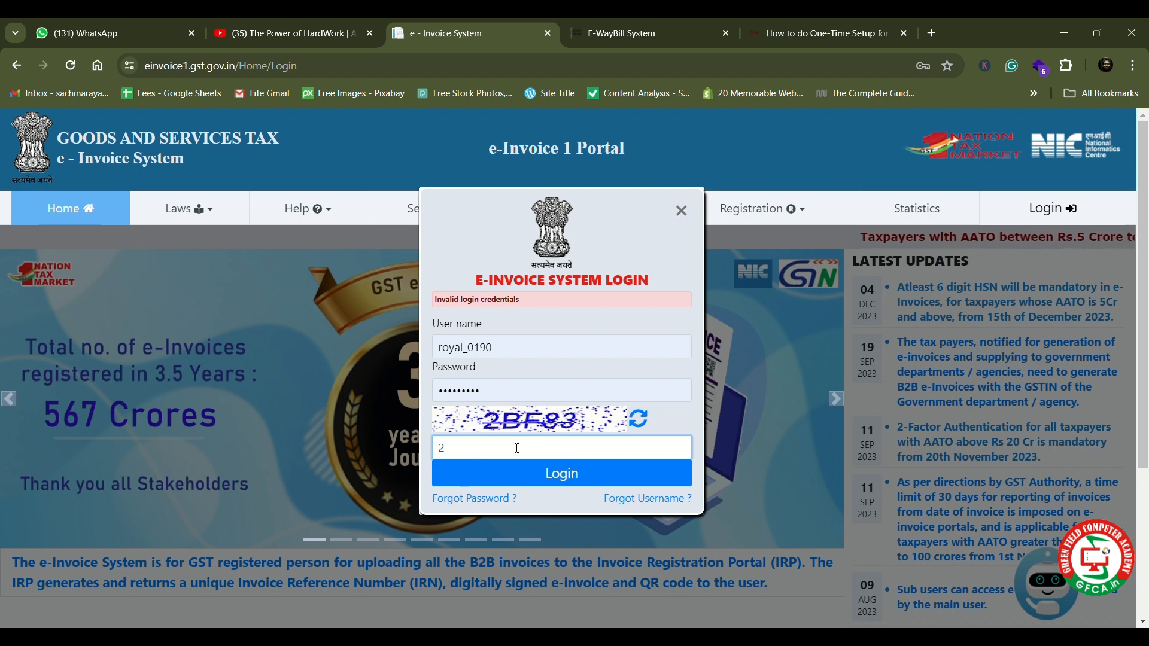
type("BF83")
left_click_drag(521, 387, 404, 390)
key("BackSpace")
type("••••••")
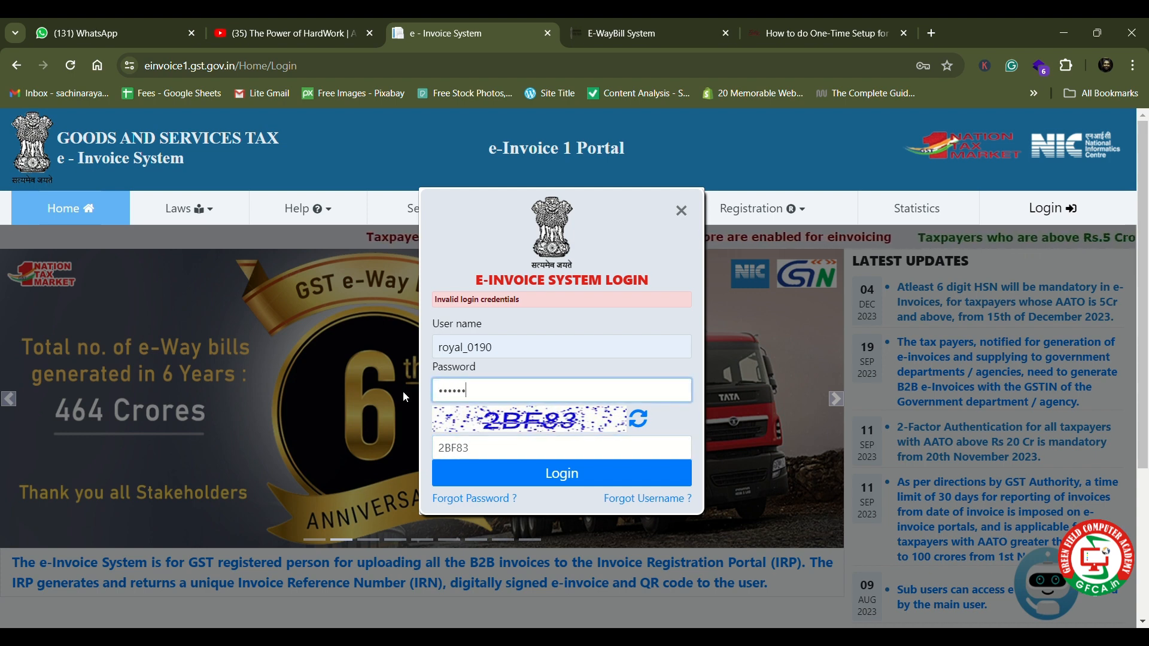
key("Return")
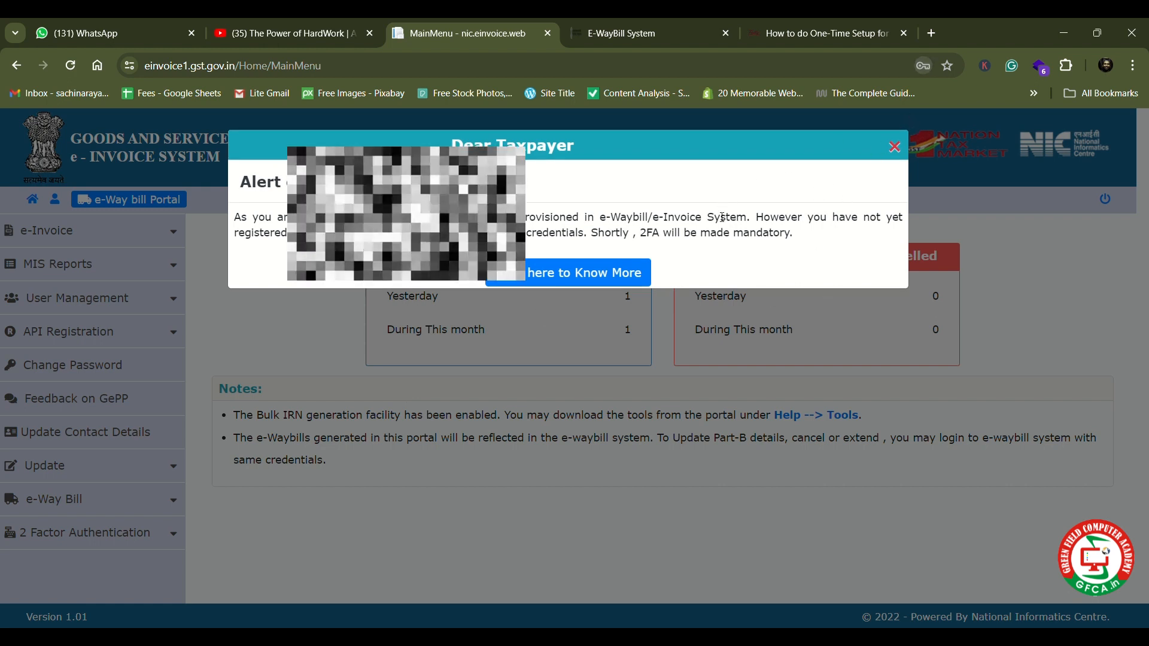
Step: Dismiss the taxpayer alert, open Create API User in the API registration's user credentials, and acknowledge the OTP notice
left_click(896, 147)
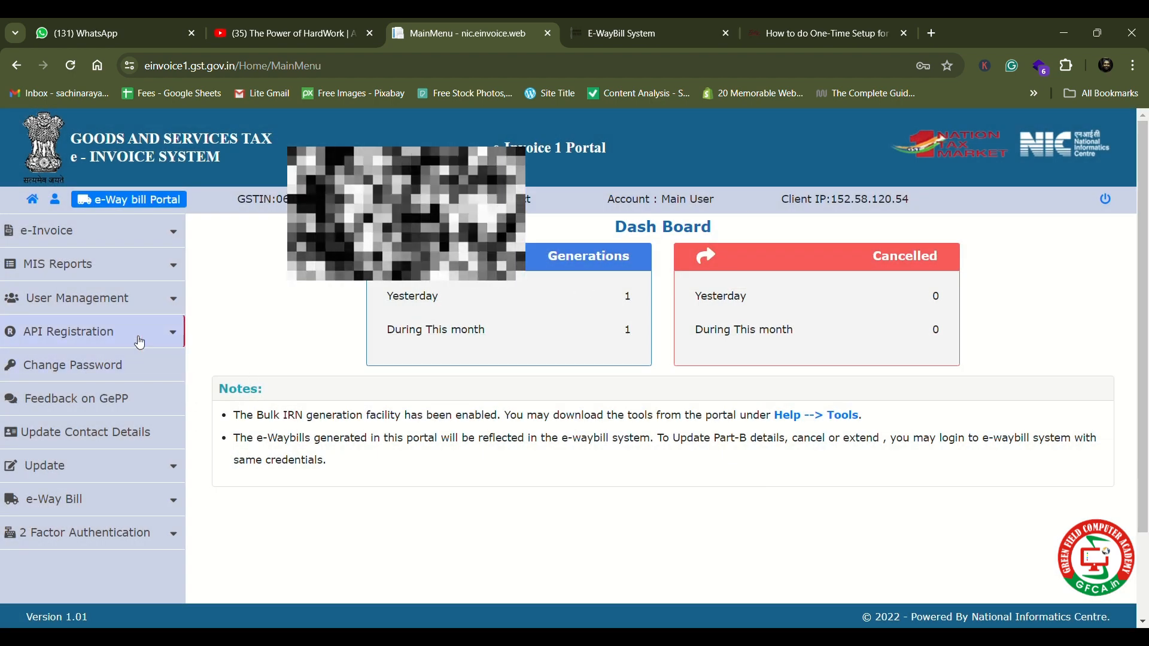
left_click(21, 335)
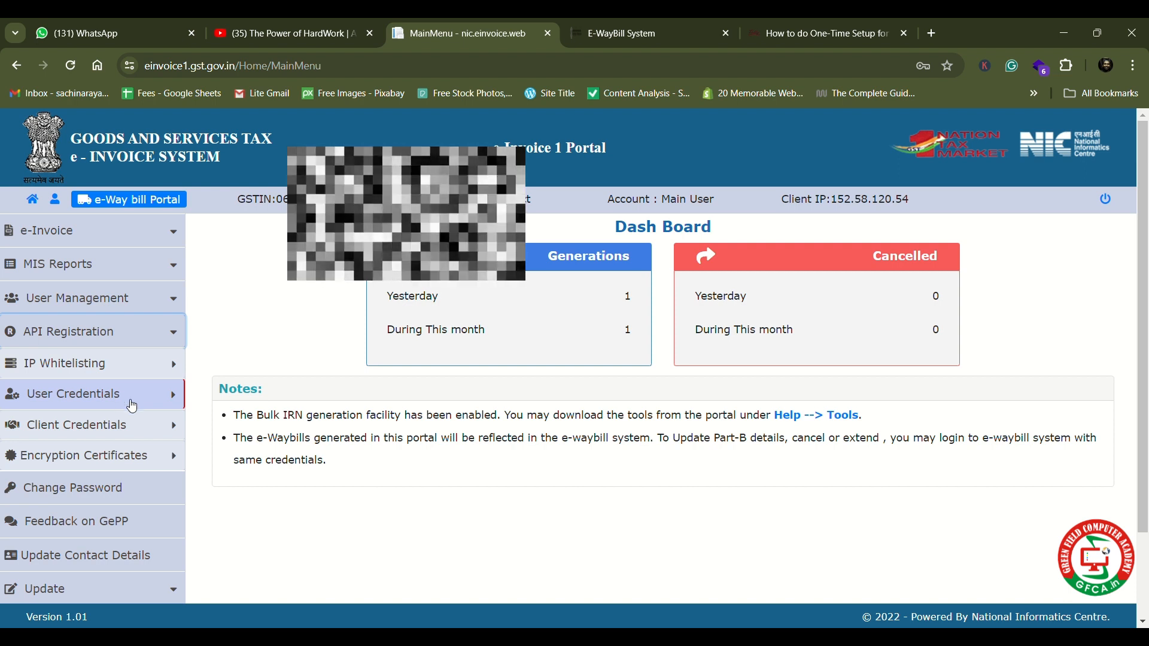
left_click(175, 404)
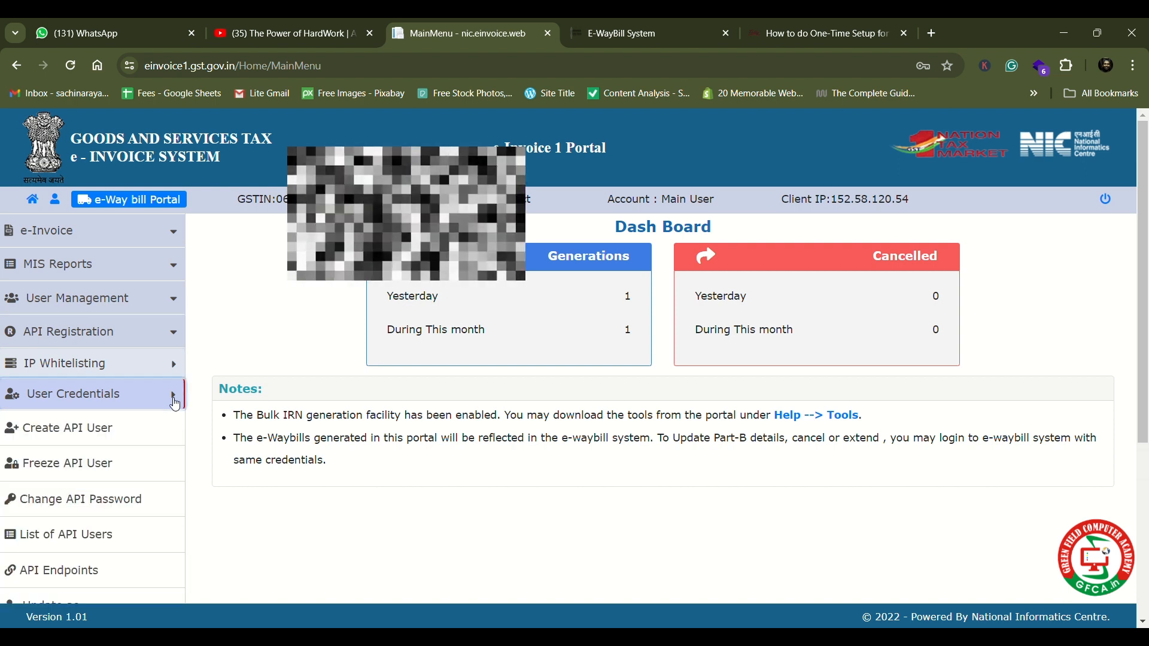
scroll(117, 480, "down", 1)
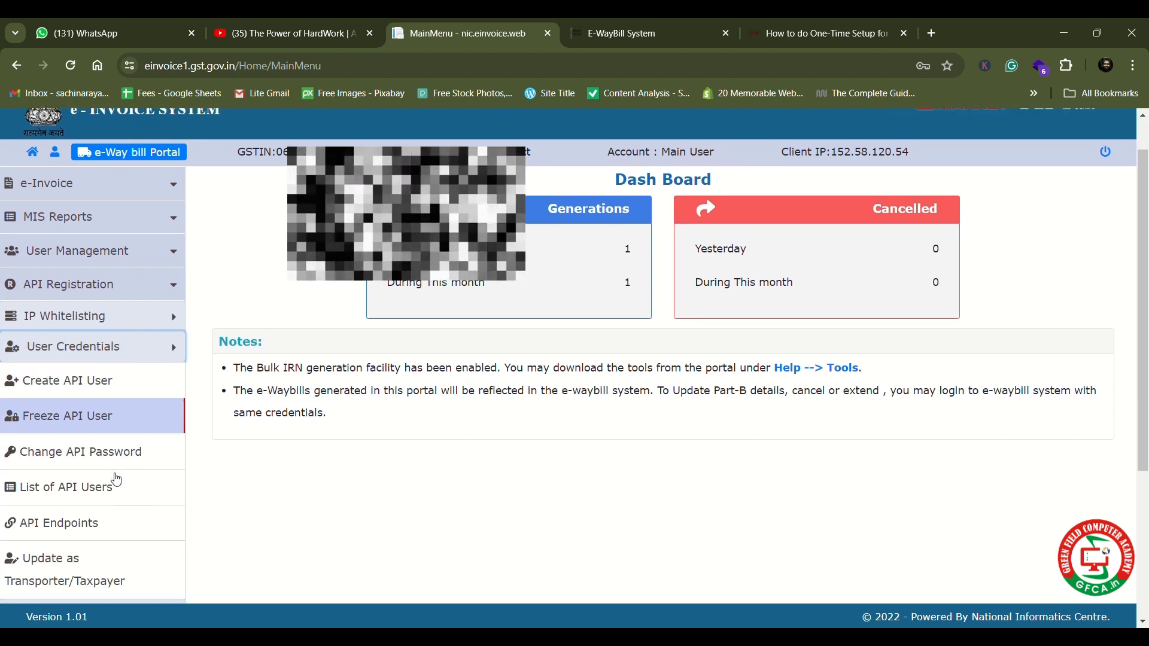
left_click(114, 391)
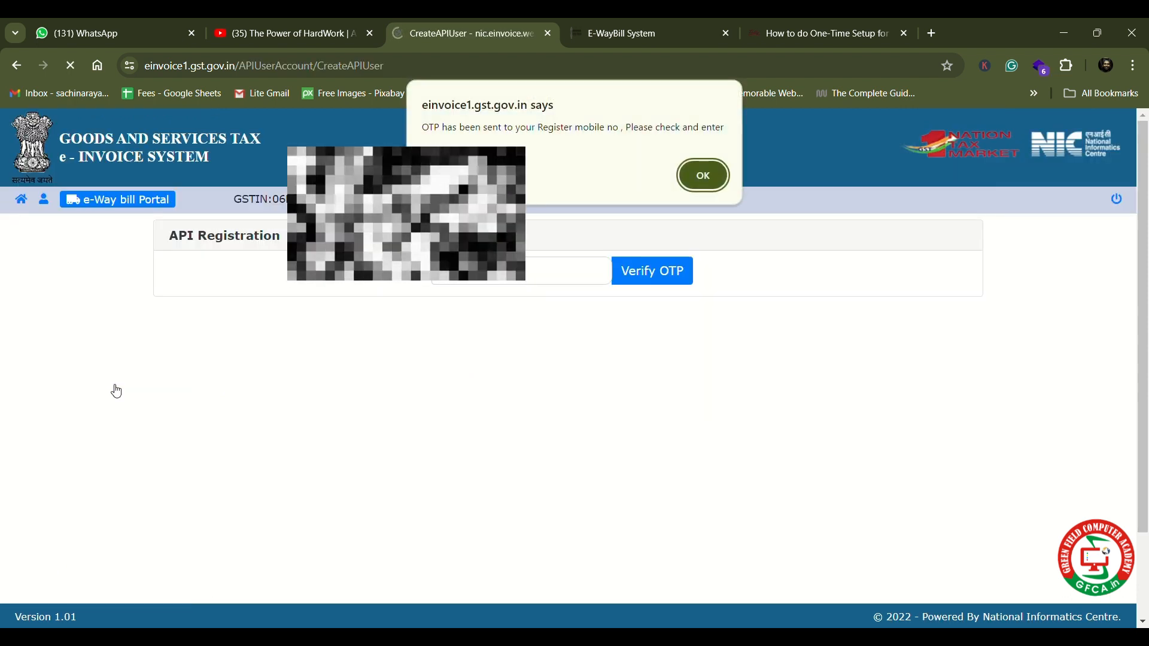
left_click(706, 173)
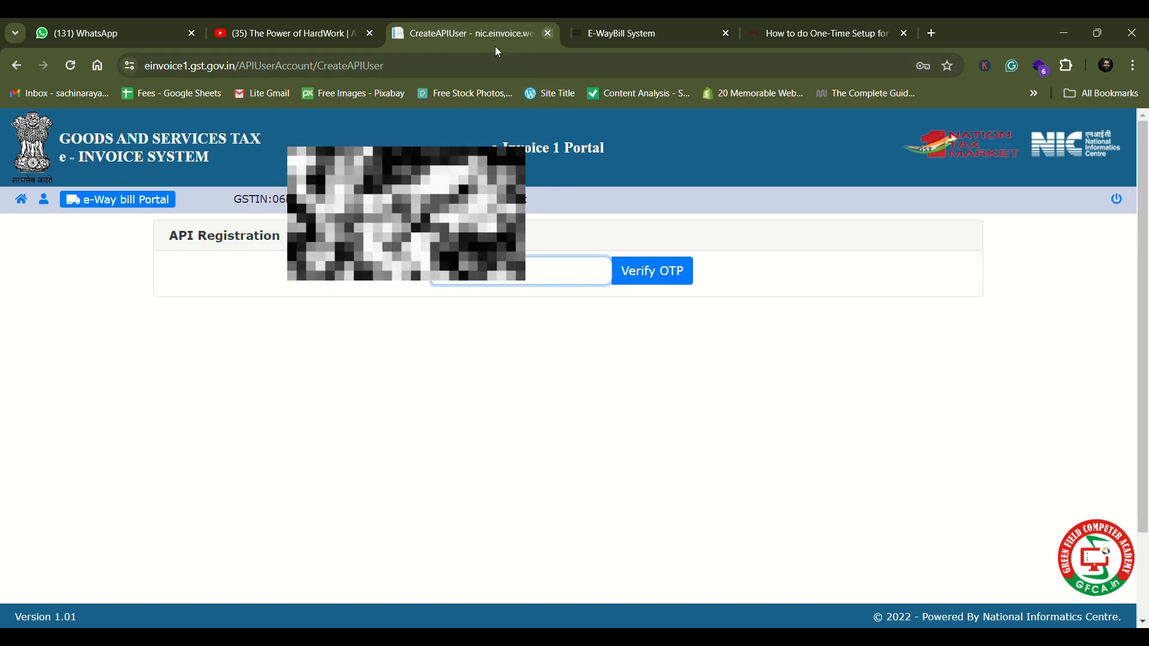
Step: Reload the Create API User page, acknowledge the OTP notice again and close the e-Invoice portal page
left_click(16, 65)
left_click(44, 65)
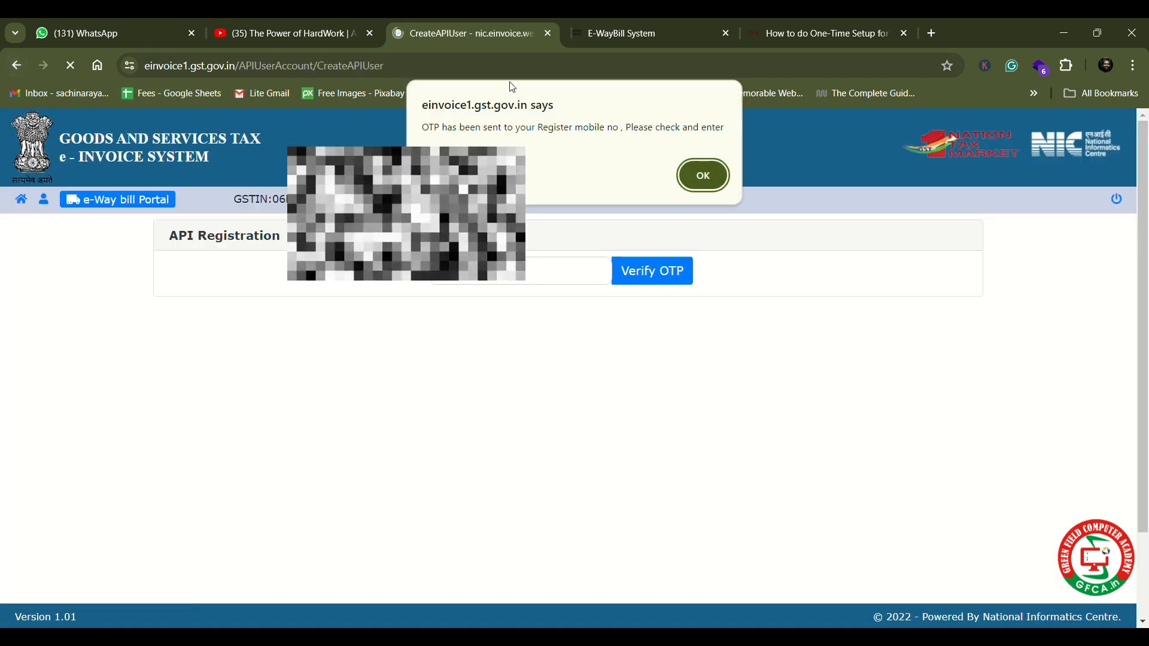
left_click(699, 175)
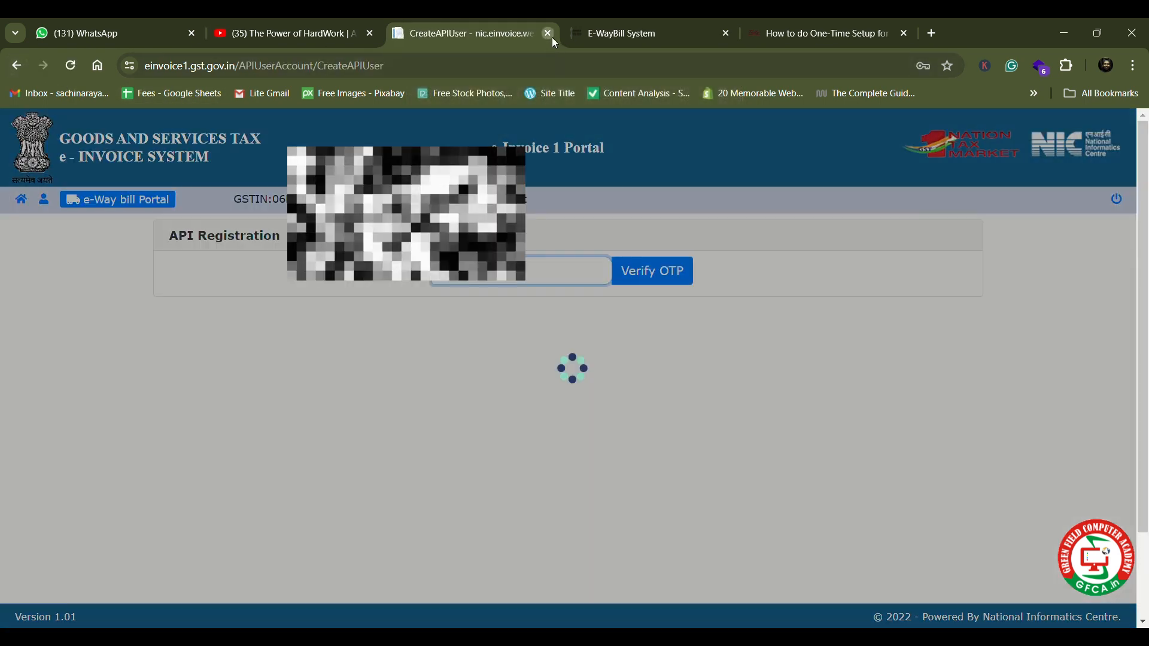
left_click(550, 35)
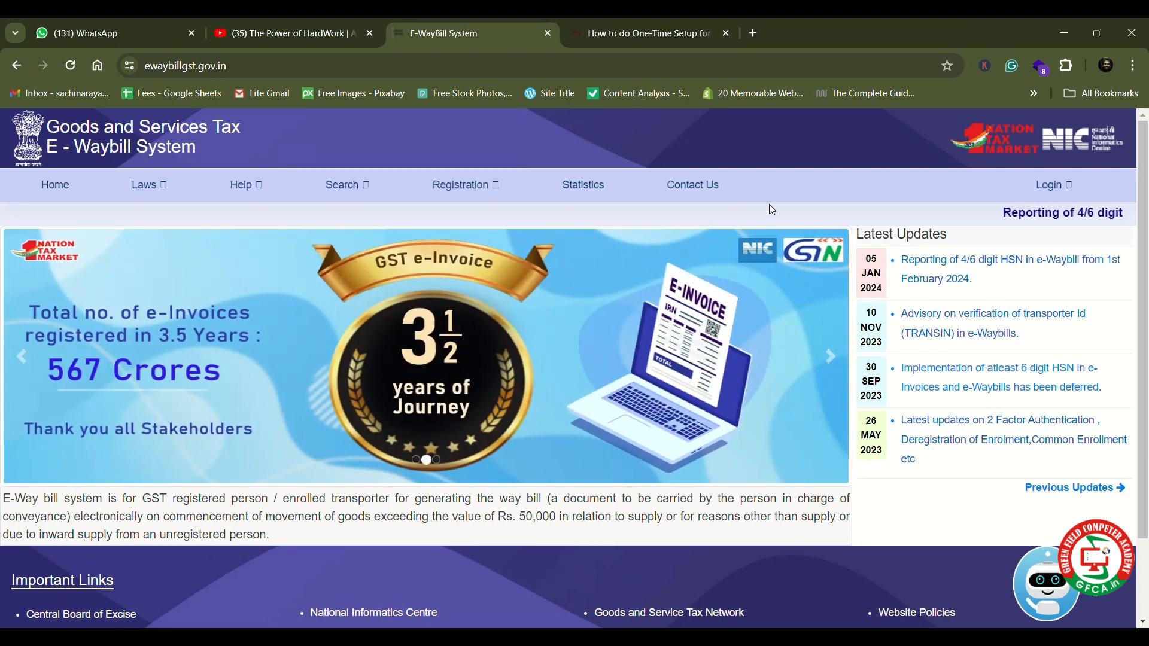
Step: Try to log in to the E-Waybill System with the prefilled credentials and displayed captcha, and exit the login form
left_click(1057, 191)
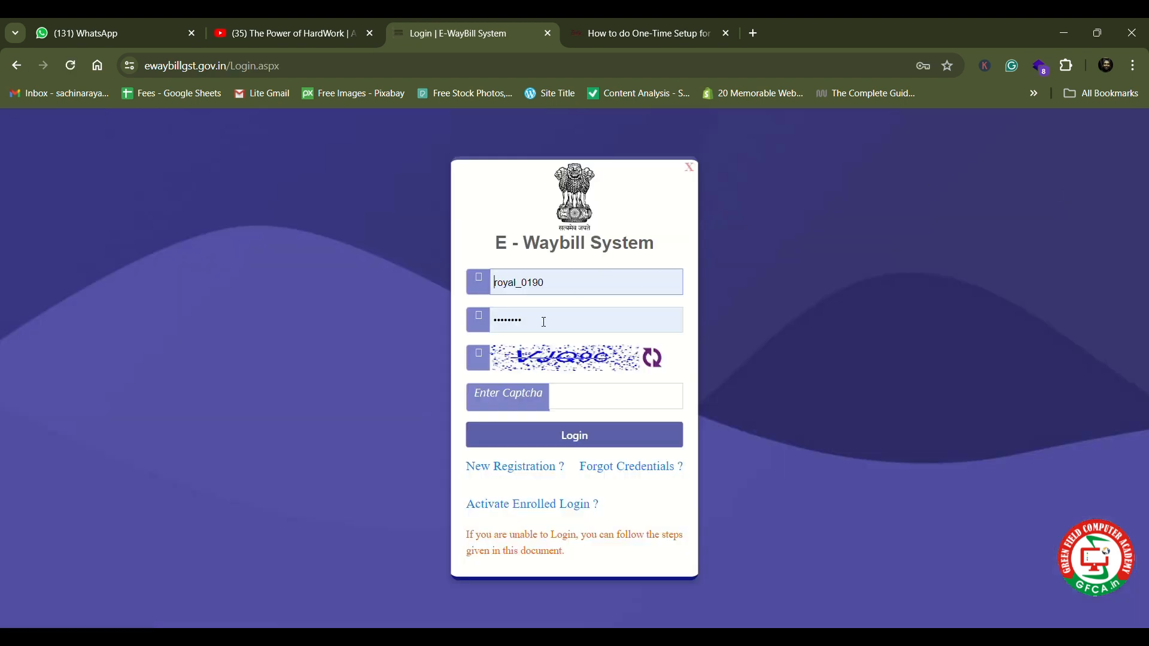
left_click(579, 396)
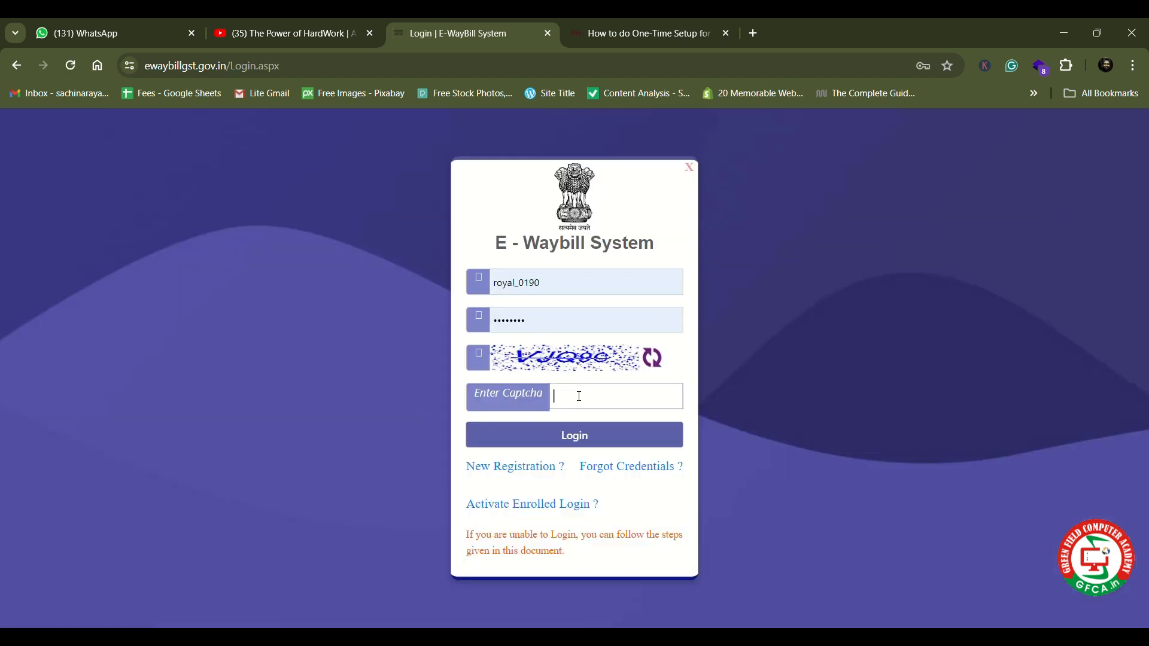
type("VJQ90")
left_click(552, 443)
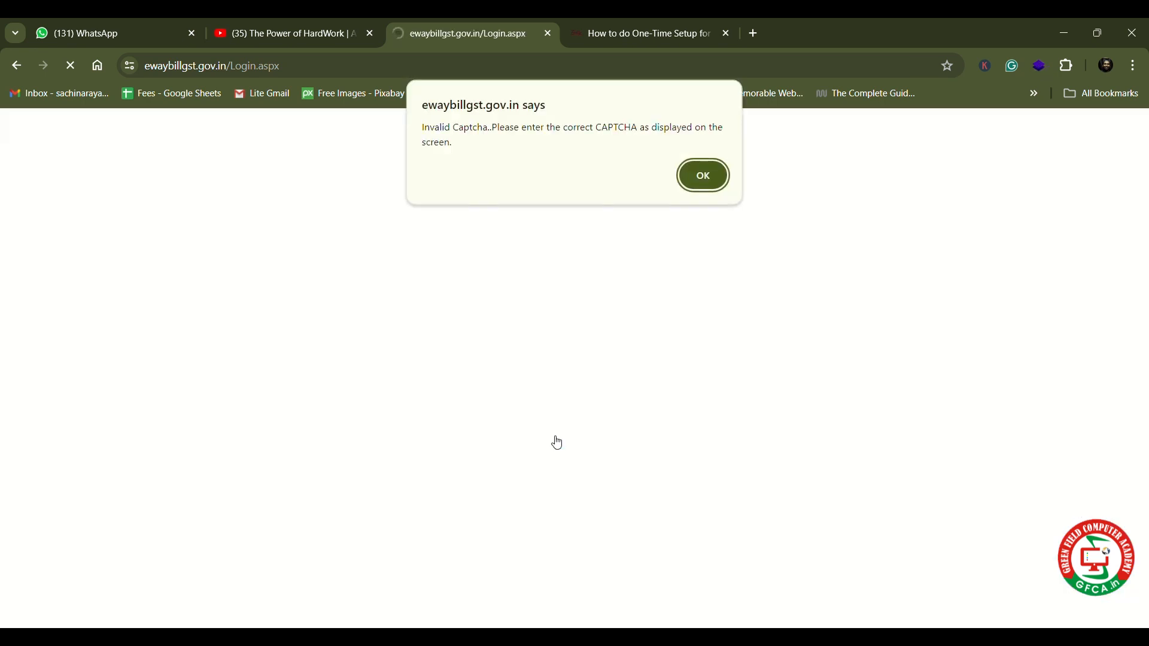
left_click(693, 174)
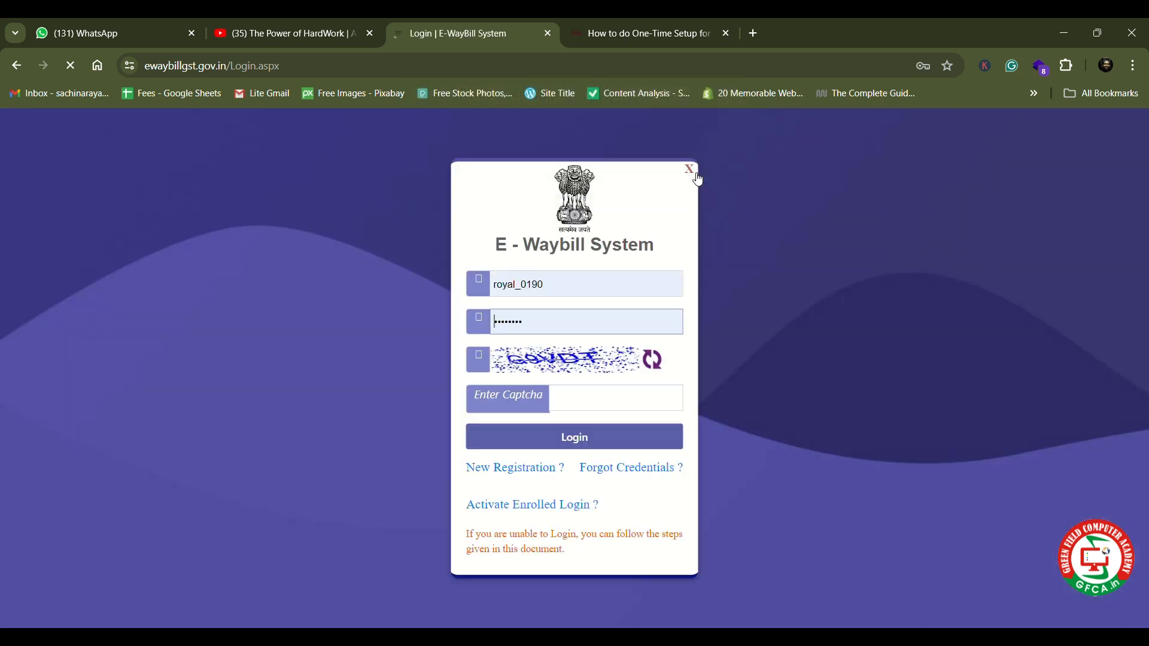
left_click(591, 395)
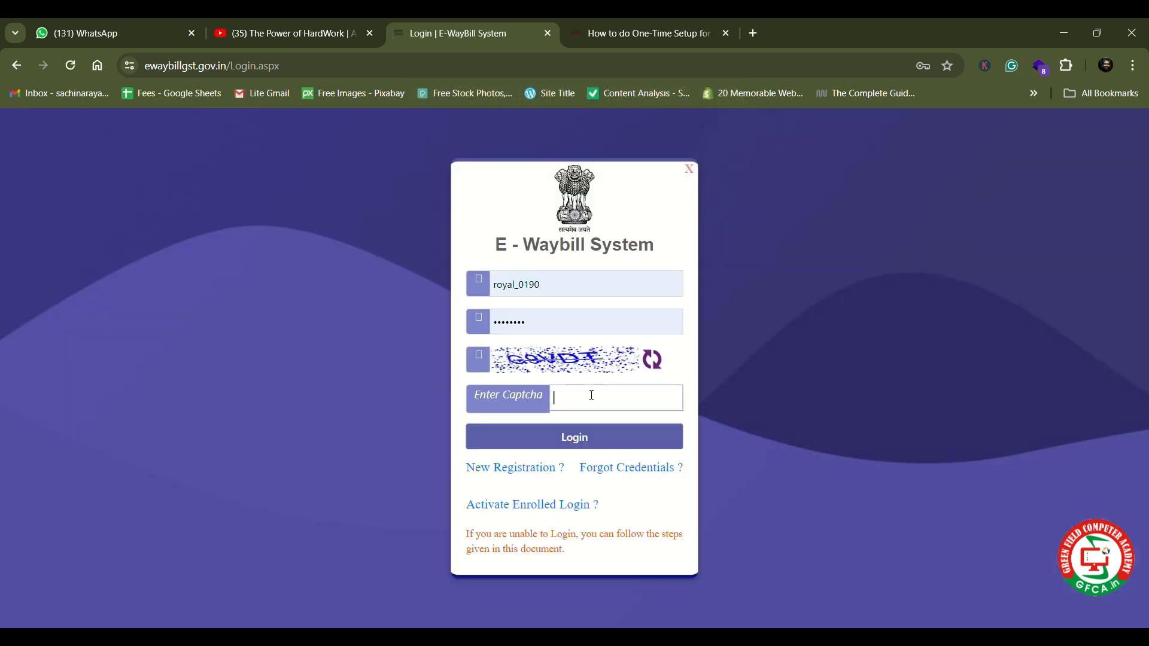
left_click(689, 171)
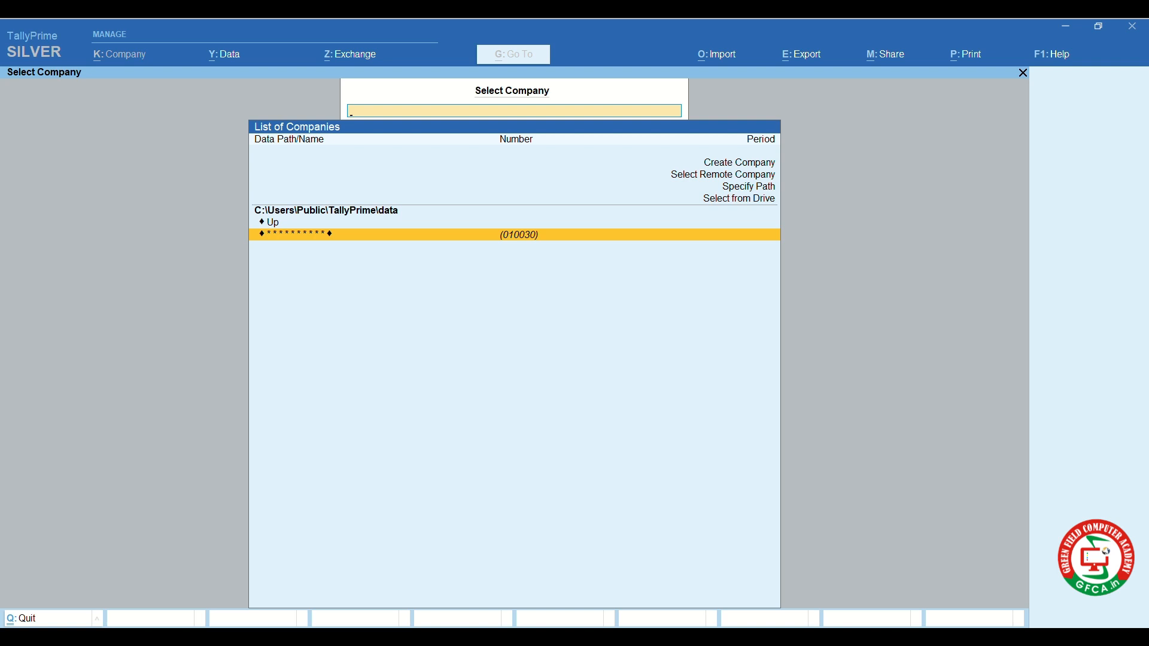
Step: Switch to TallyPrime and open the encrypted company with its TallyVault password
key("Return")
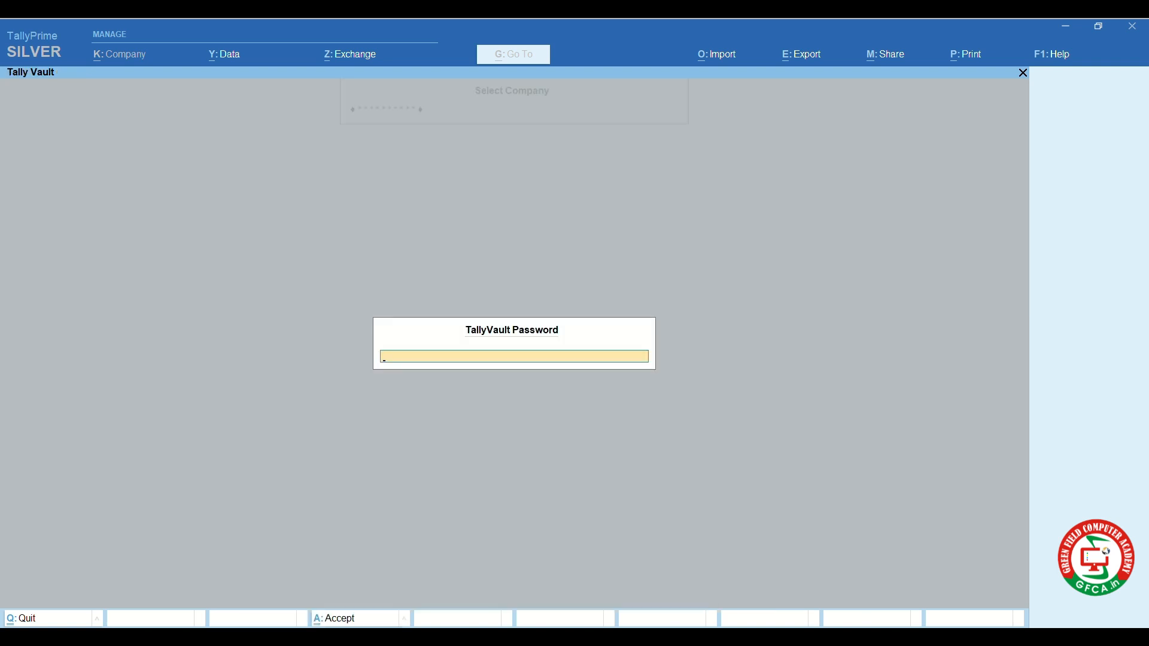
key("Return")
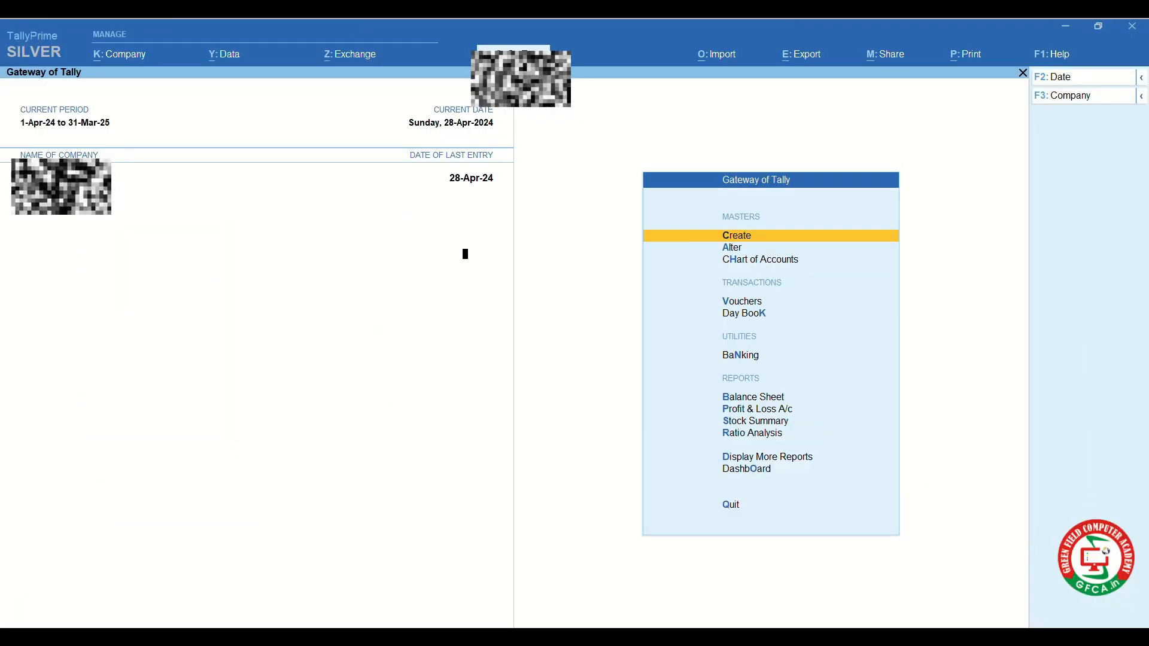
Step: Open the company features and, with Enable Goods and Services Tax (GST) kept at Yes, open the GST registration details
key("F11")
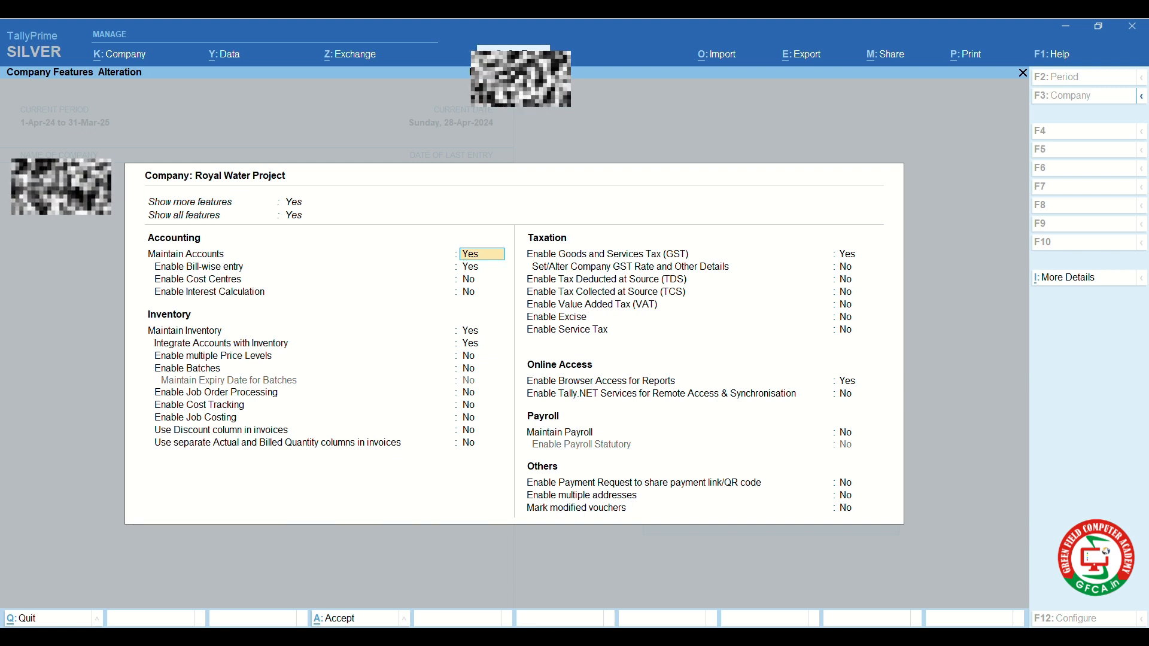
key("Down")
key("Down")
key("Down")
key("Down")
key("Down")
key("Down")
key("Down")
key("Down")
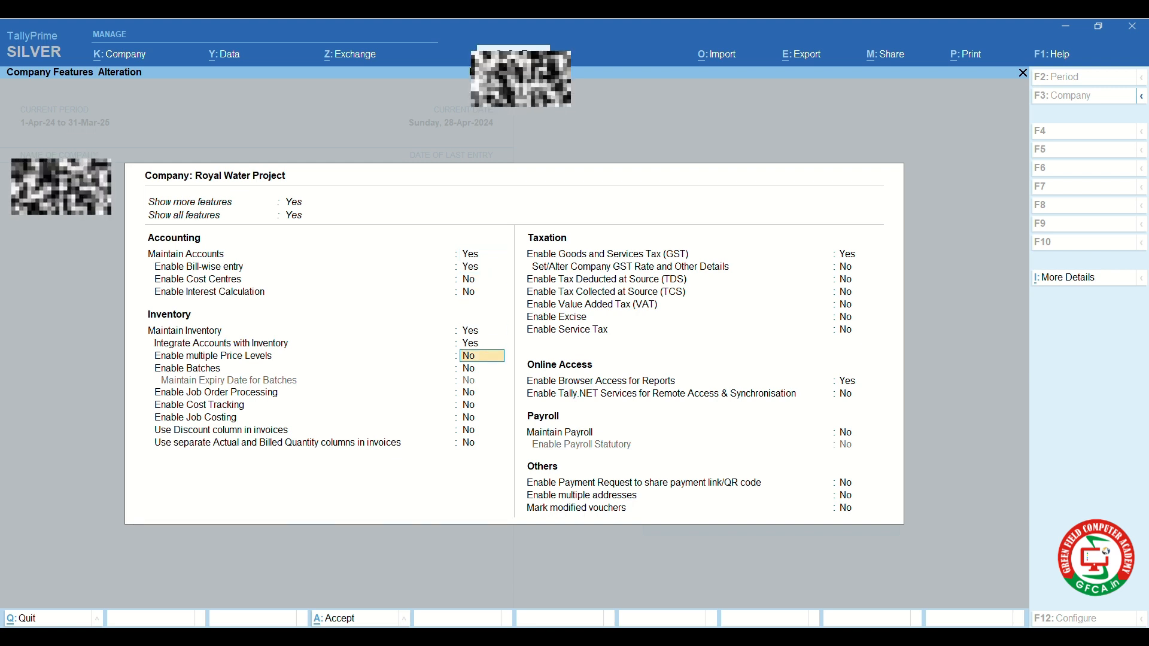
key("Down")
key("Down")
key("Down")
key("Down")
key("Down")
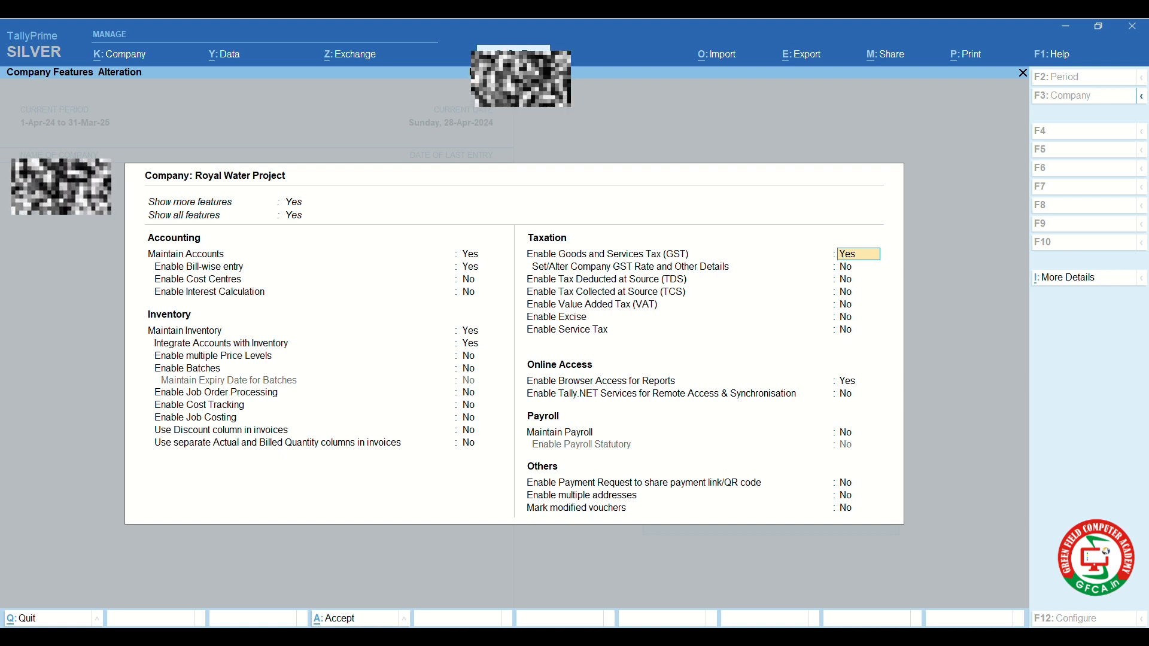
key("Return")
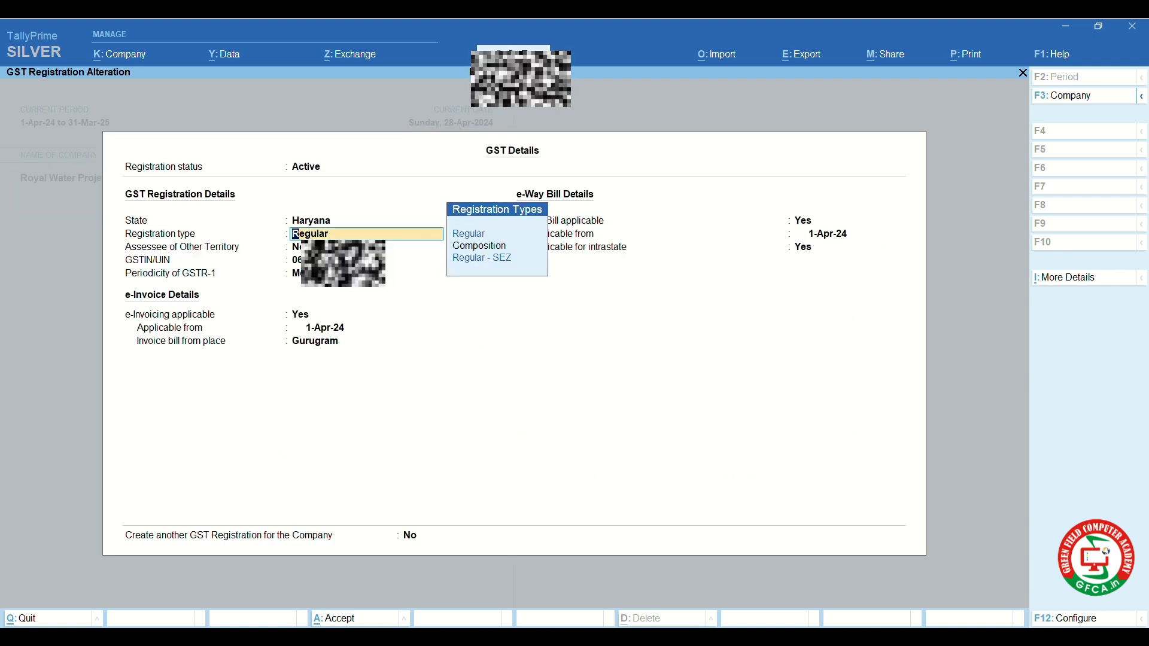
Step: Confirm the Regular registration type, monthly GSTR-1 periodicity, e-Invoicing applicable from 1-Apr-24 and Gurugram as the invoice bill-from place
key("Return")
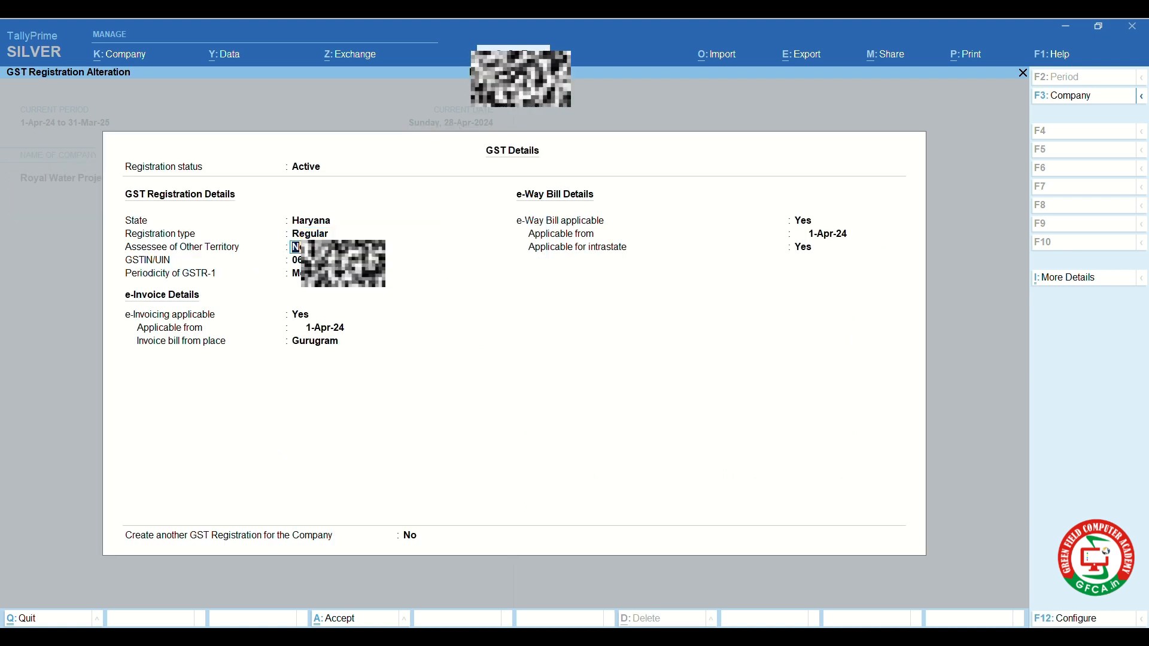
key("Return")
key("Return")
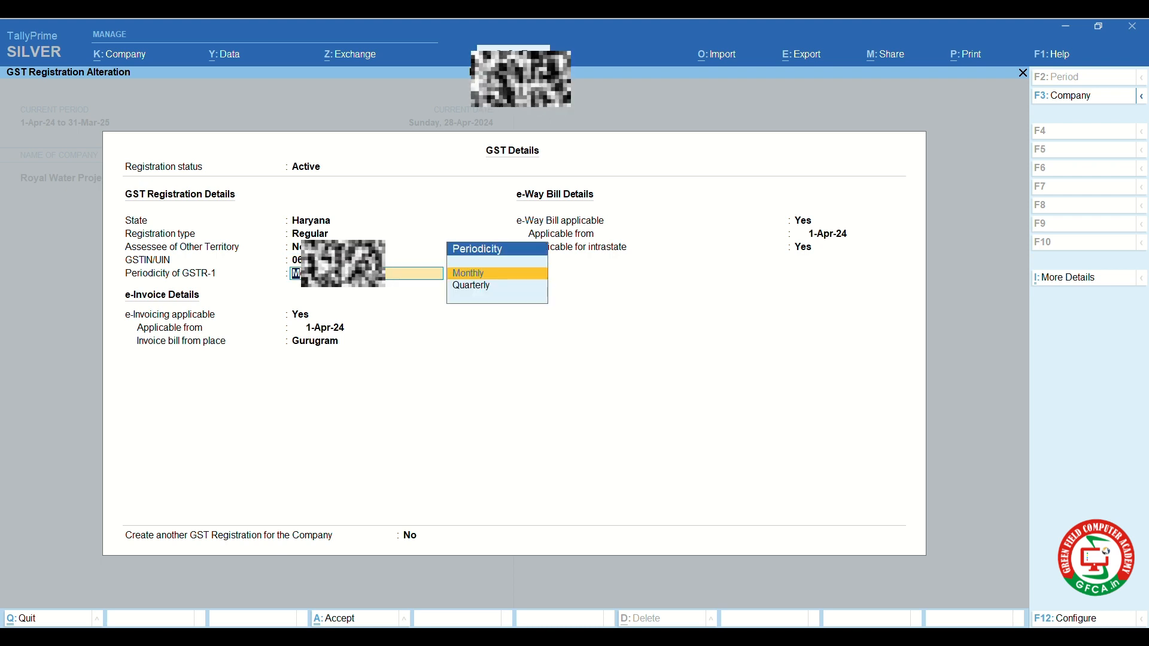
key("Return")
key("Return")
key("Return")
key("Return")
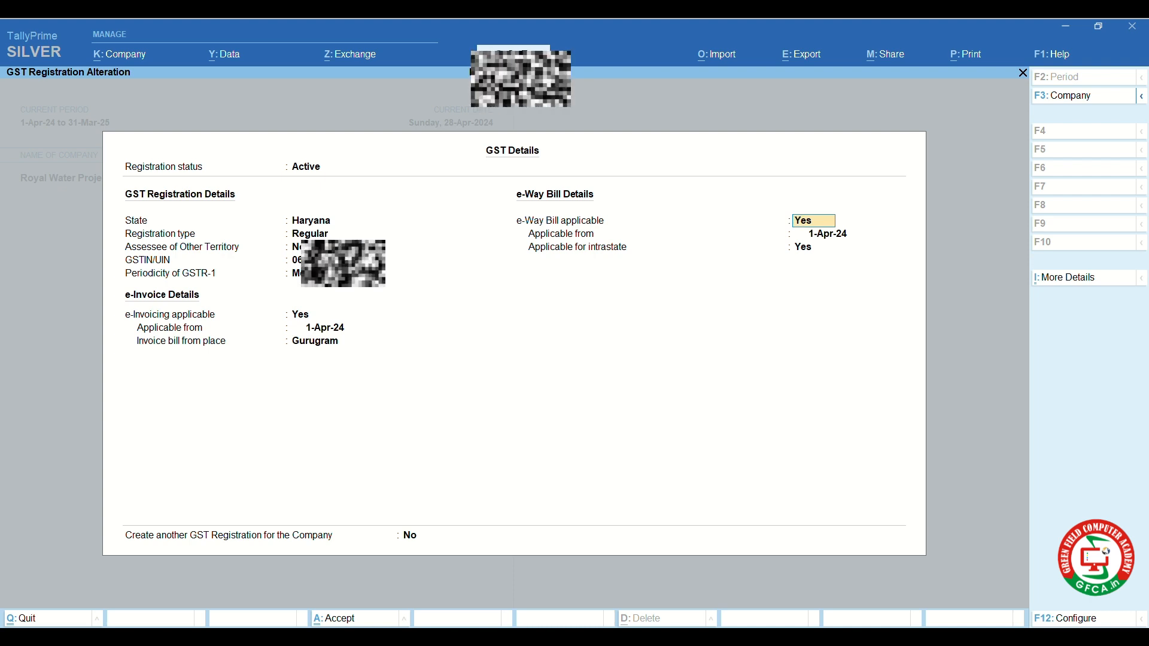
Step: Confirm e-Way Bill as applicable from 1-Apr-24 including intrastate, and accept the GST Details
key("Return")
key("Return")
key("Return")
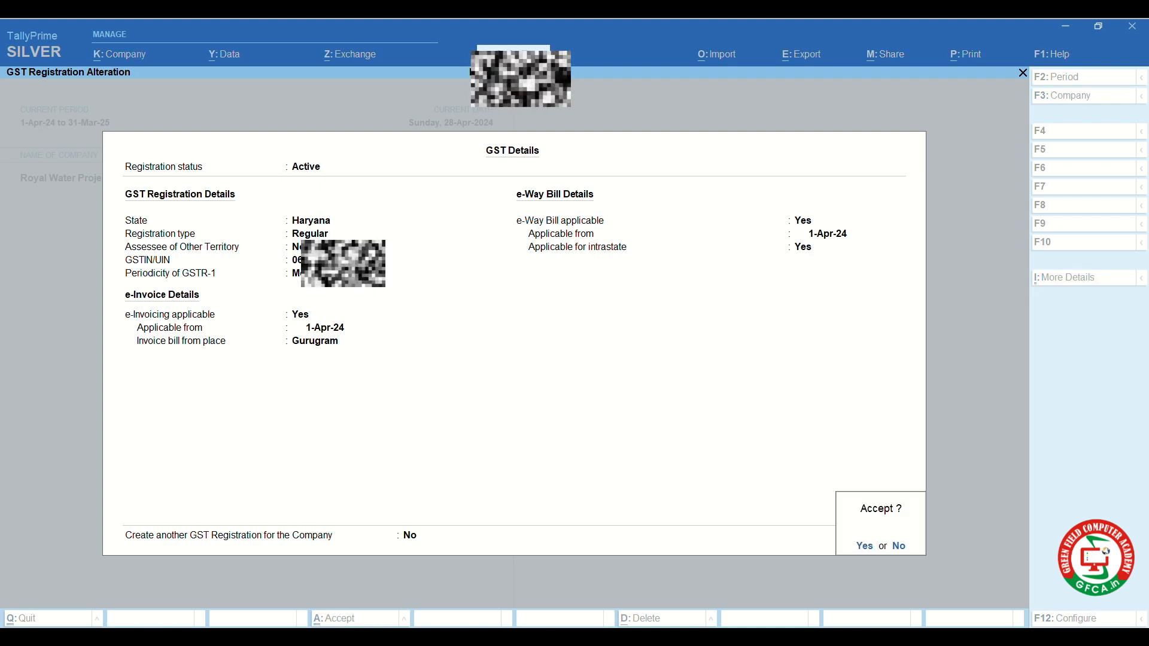
key("Return")
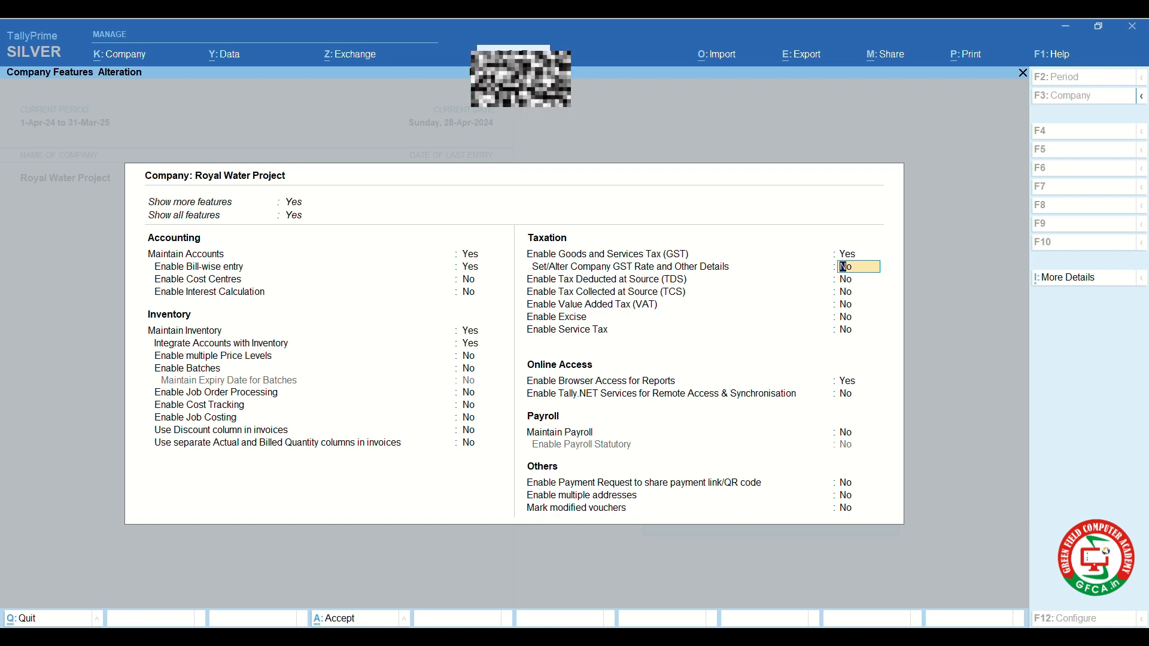
Step: Open the company's GST rate and other details, keeping HSN/SAC and GST rate Not Defined and the threshold basis as Value of Invoice
key("y")
key("Return")
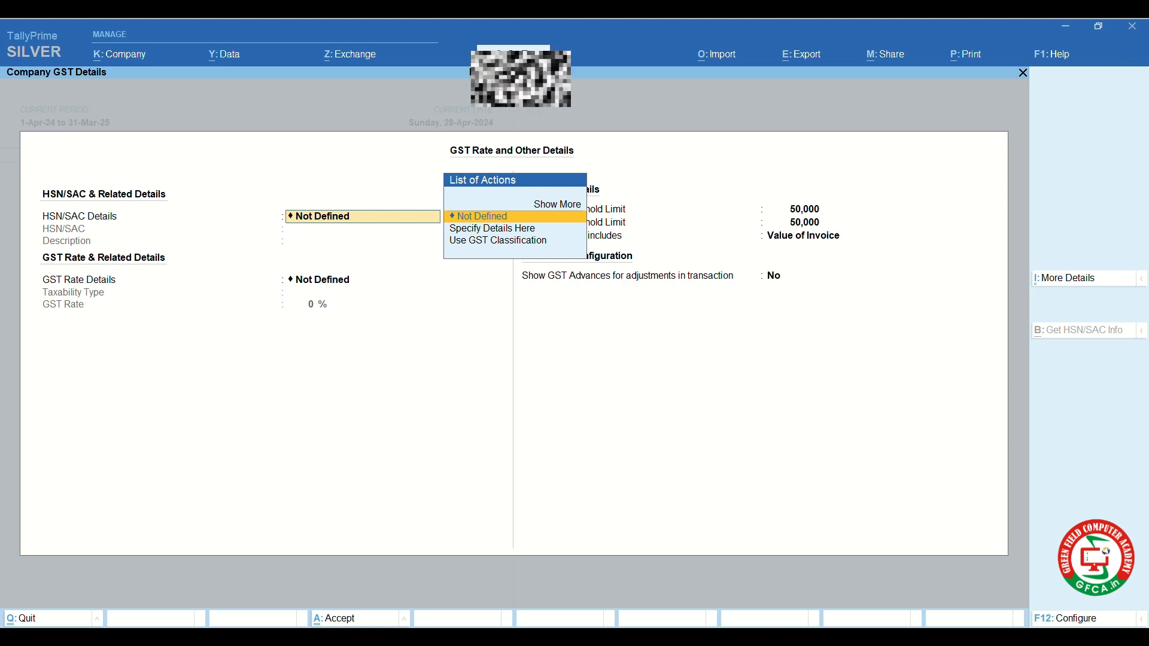
key("Return")
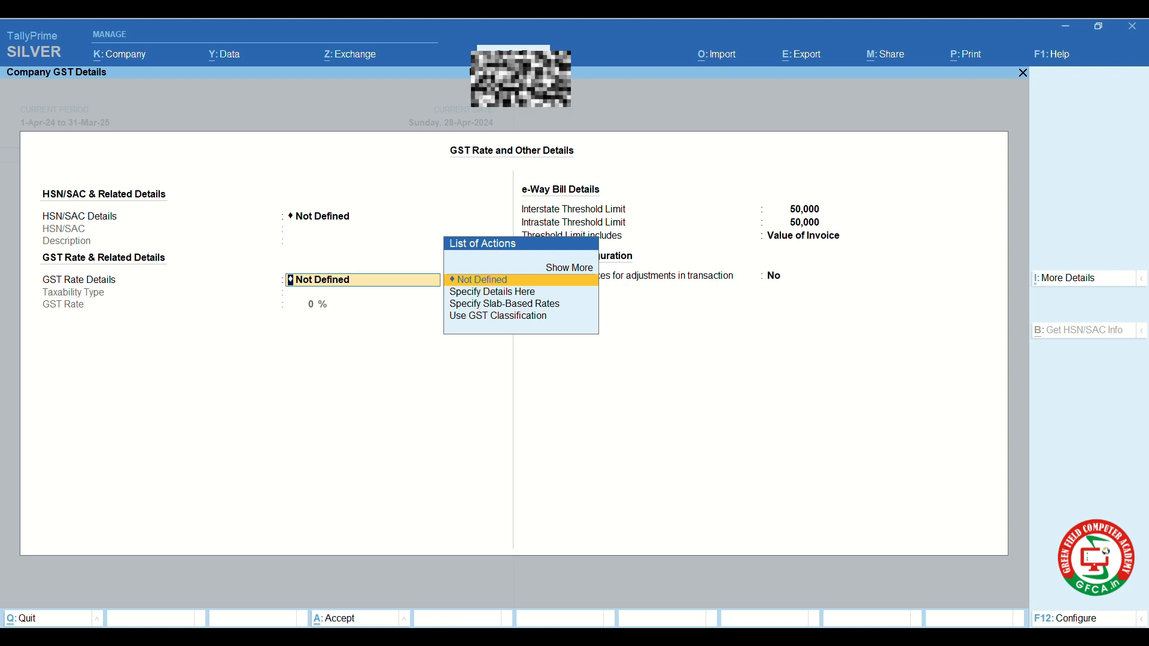
key("Return")
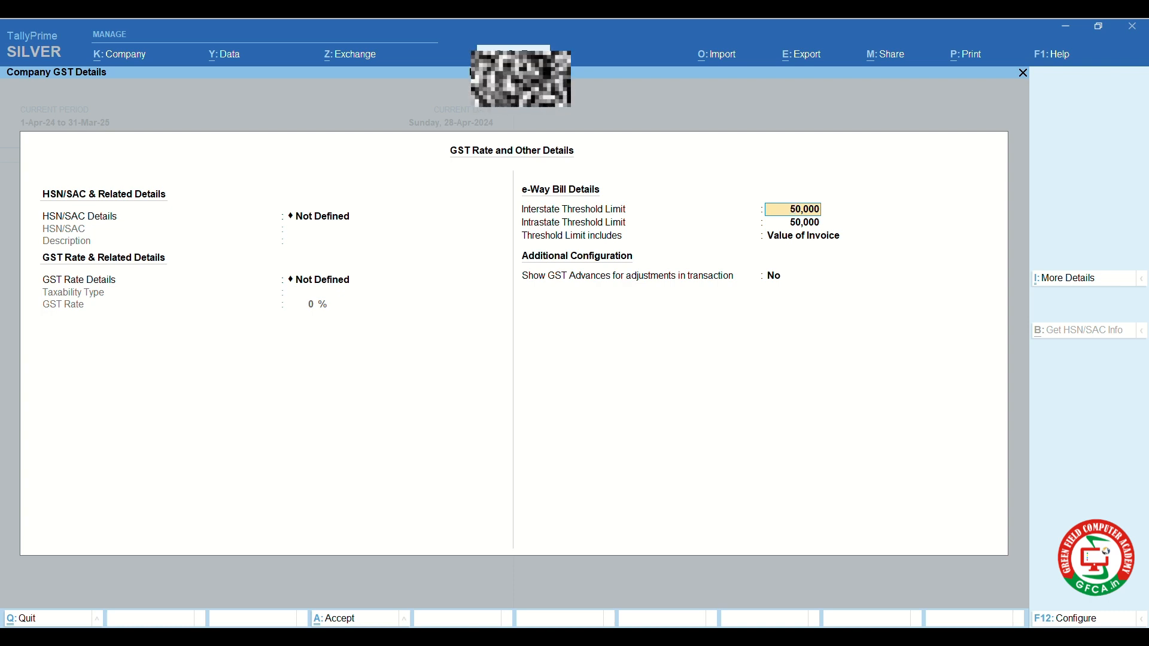
key("Return")
key("Return")
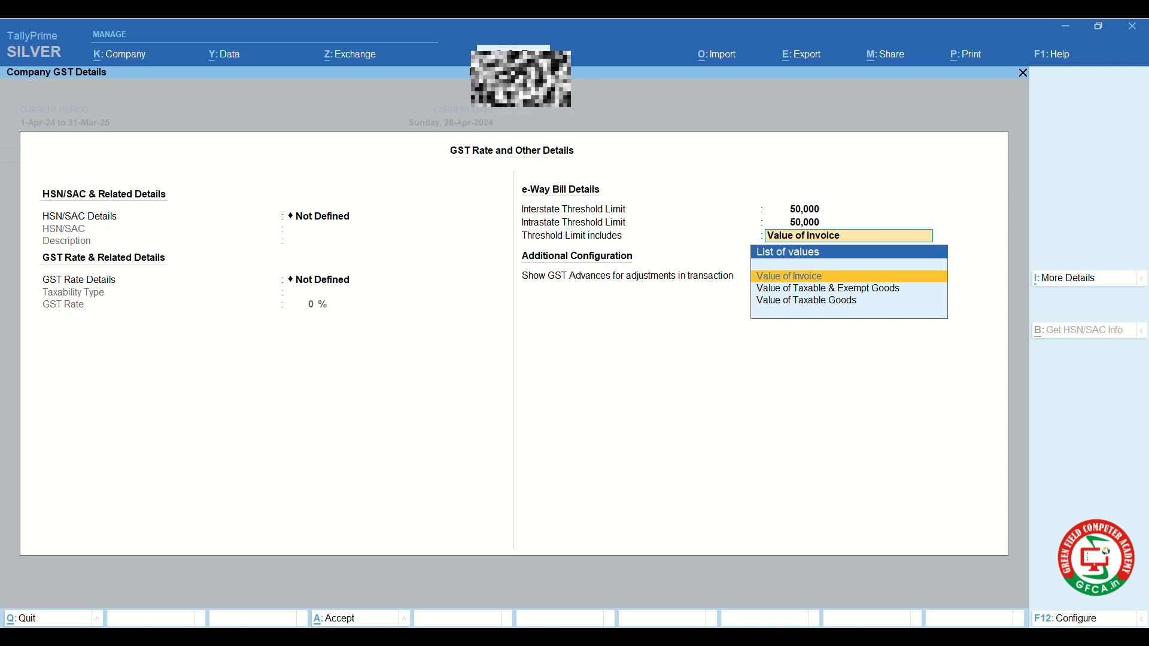
key("BackSpace")
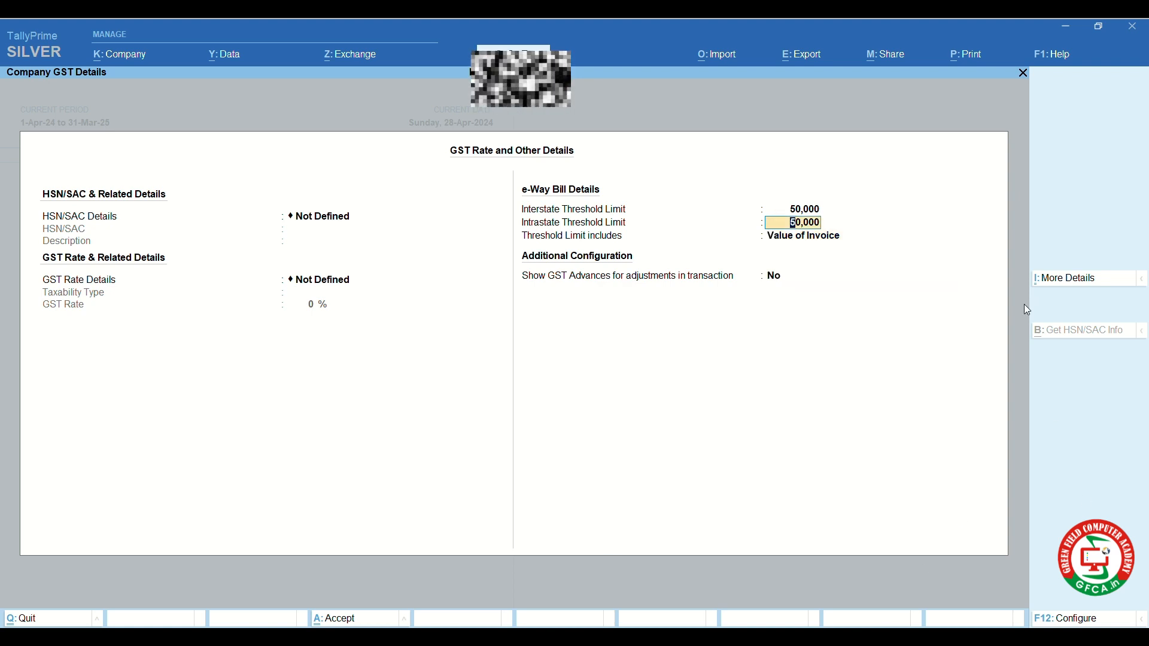
Step: Go through the additional e-Way Bill Details, keeping both threshold limits at 50,000 and Print e-Way Bill with Invoice at Yes
left_click(1072, 280)
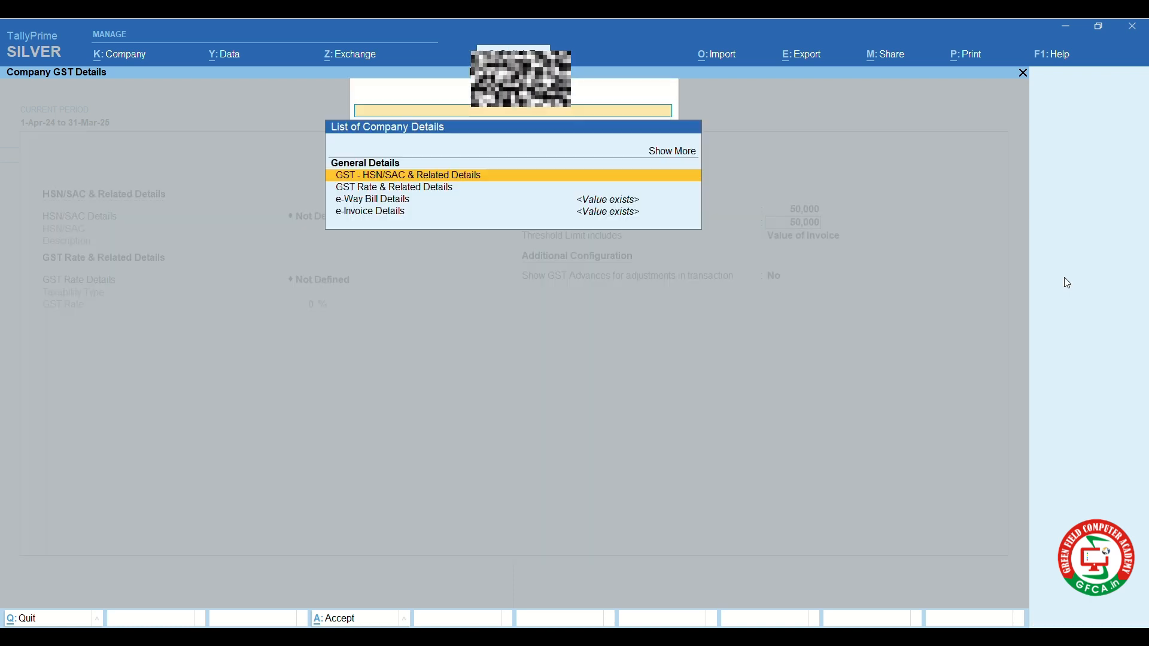
key("Down")
key("Down")
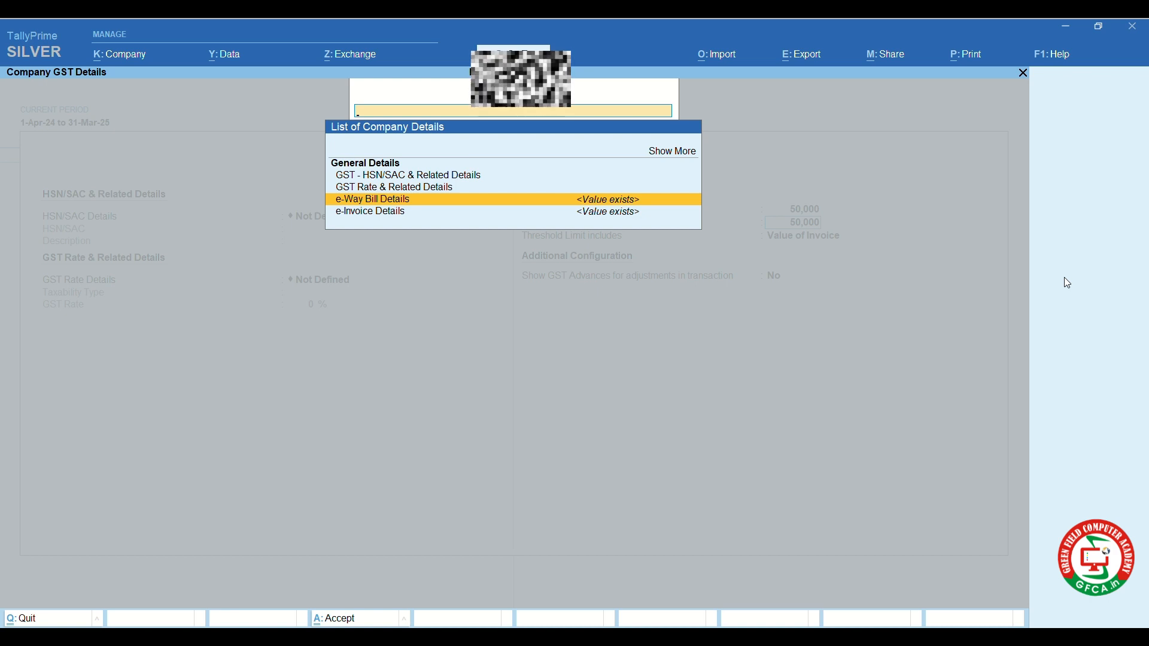
key("Return")
key("Return")
key("Return")
key("Return")
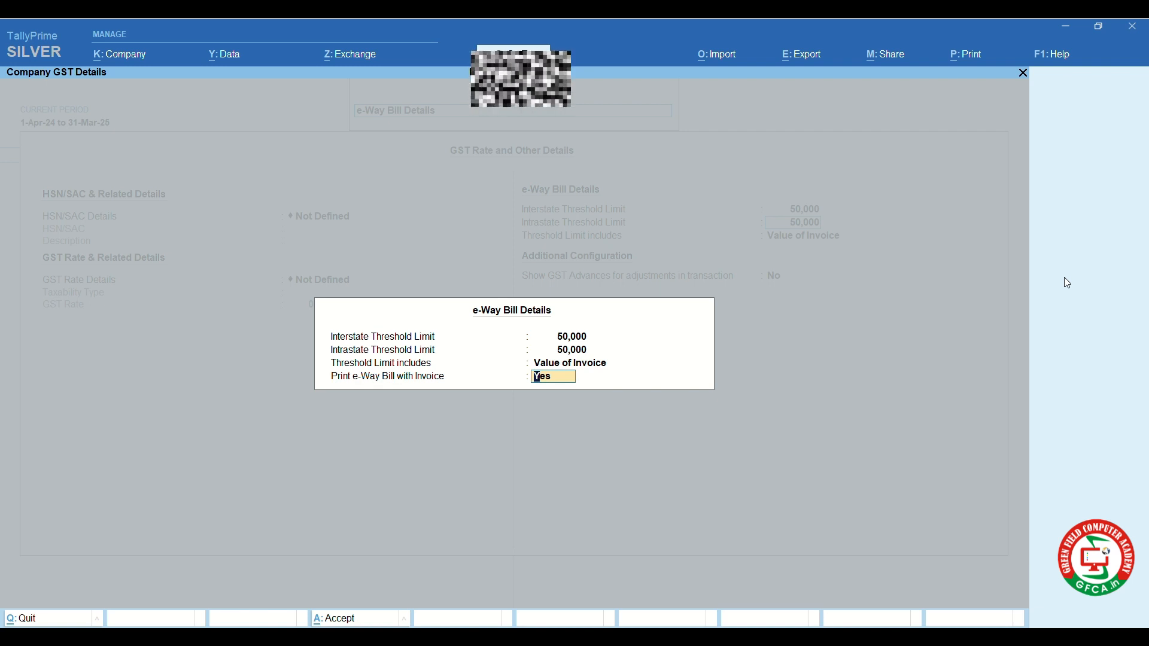
key("Return")
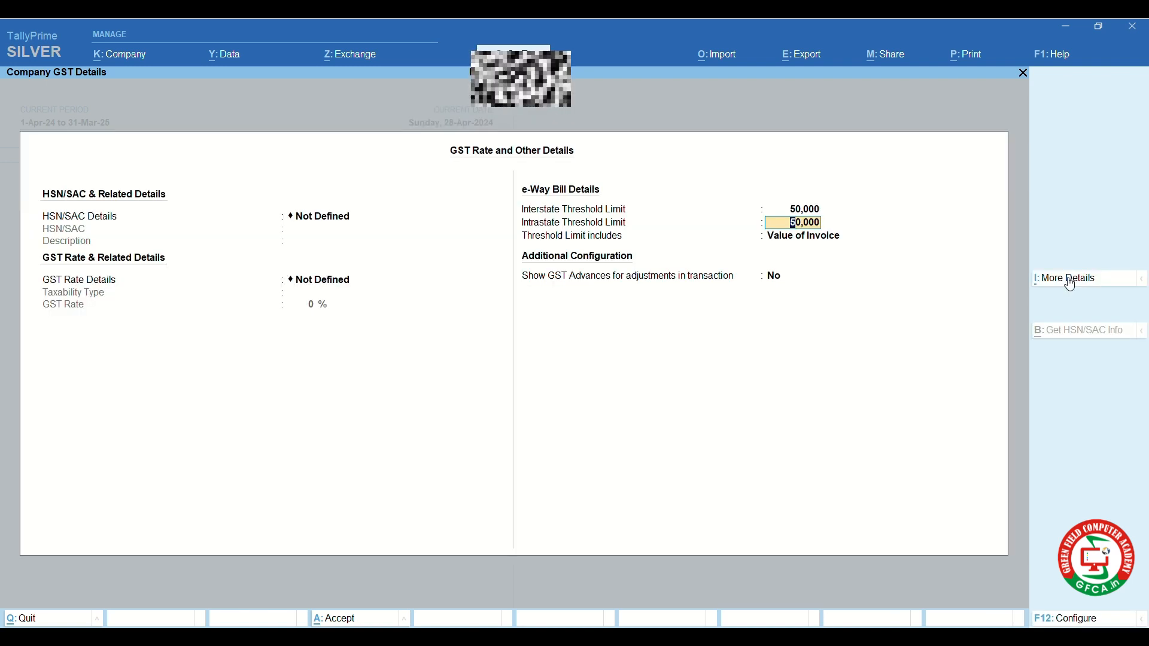
Step: Go through the additional e-Invoice Details, keeping e-Way Bill details sent with e-Invoice at Yes and blank product description at No
left_click(1070, 281)
key("Down")
key("Down")
key("Down")
key("Return")
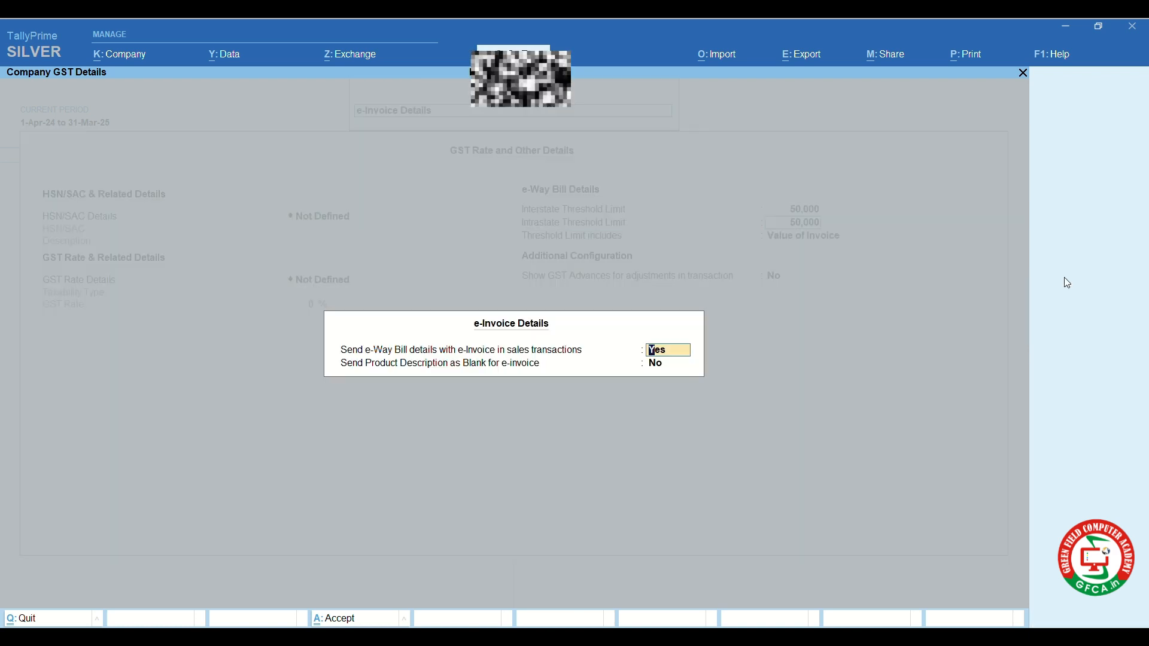
key("Return")
key("Return")
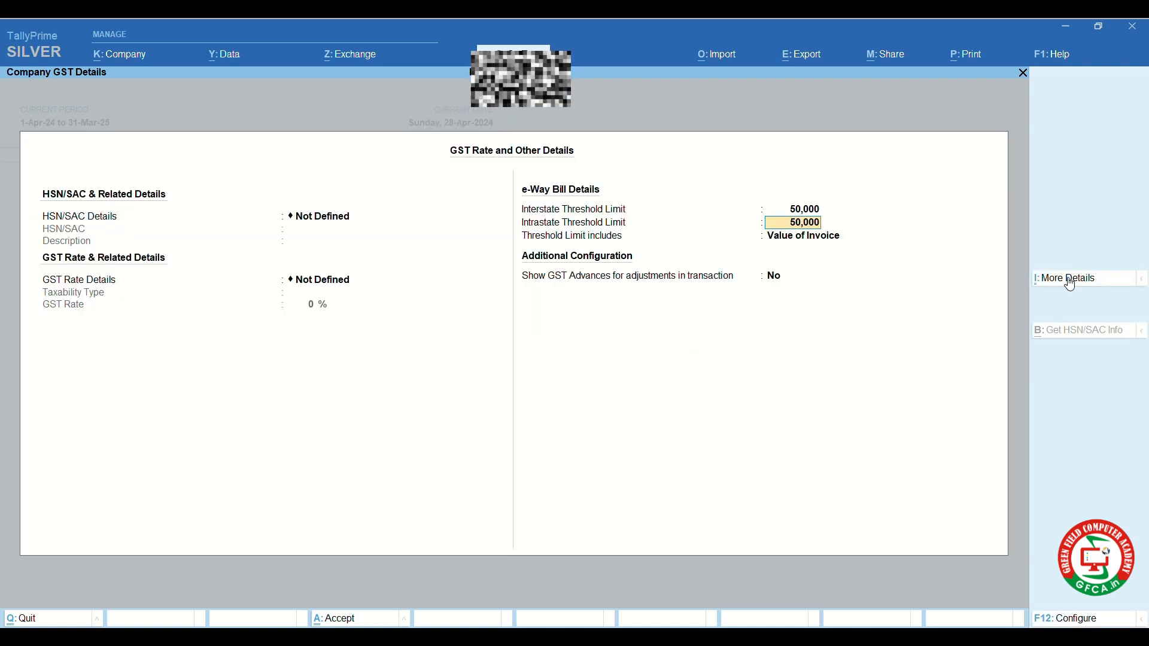
Step: Quit the company GST details and the company features, returning to the Gateway of Tally
key("BackSpace")
key("Escape")
key("y")
key("Escape")
key("y")
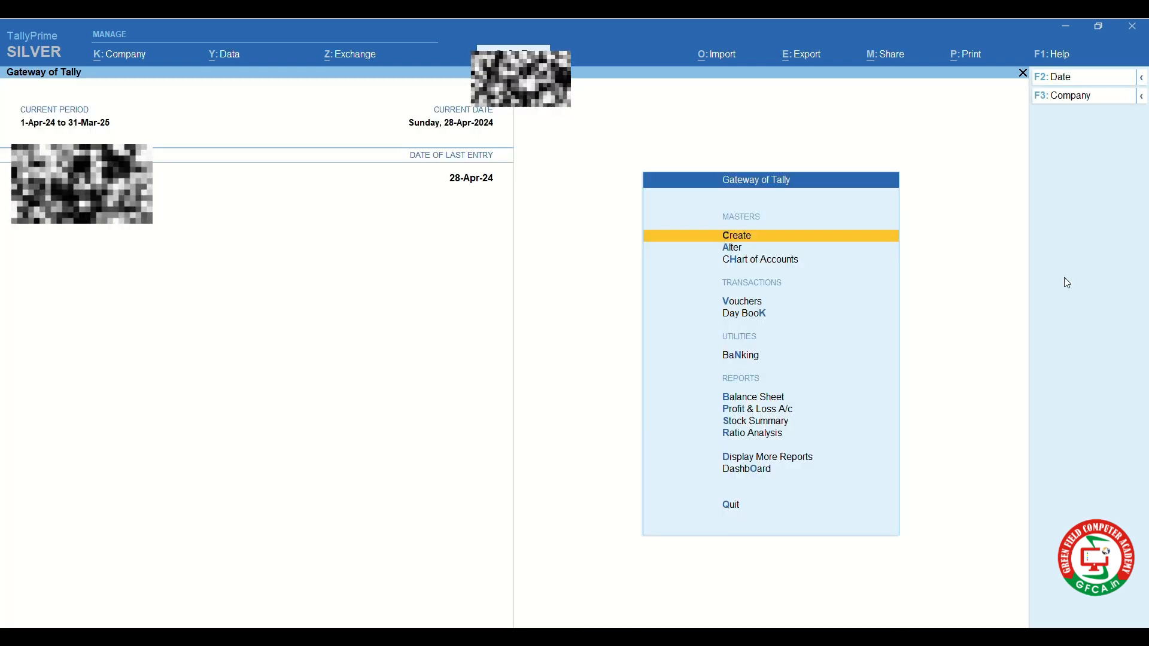
key("Down")
key("Down")
key("Down")
key("Down")
key("Up")
key("Up")
key("Down")
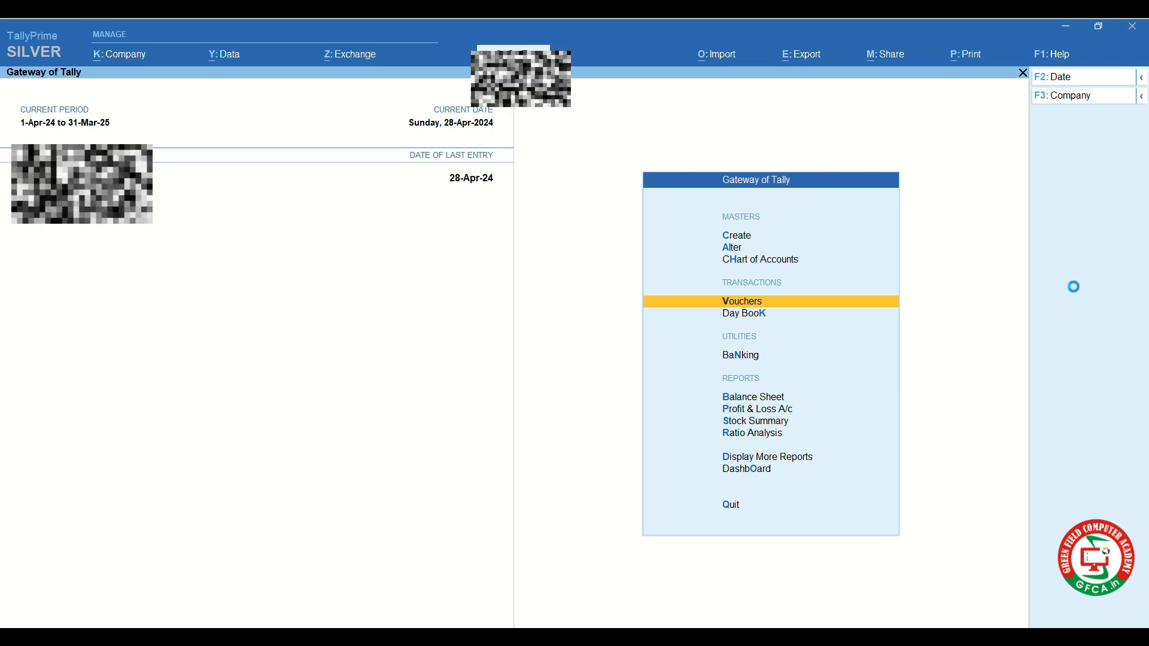
key("Return")
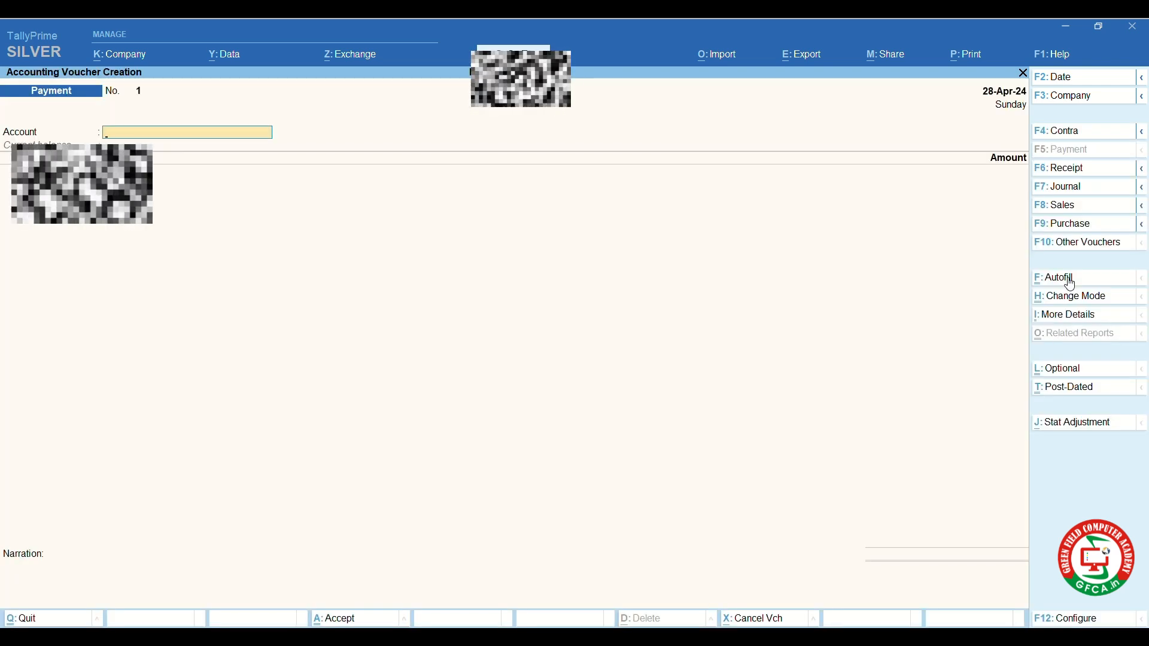
key("Escape")
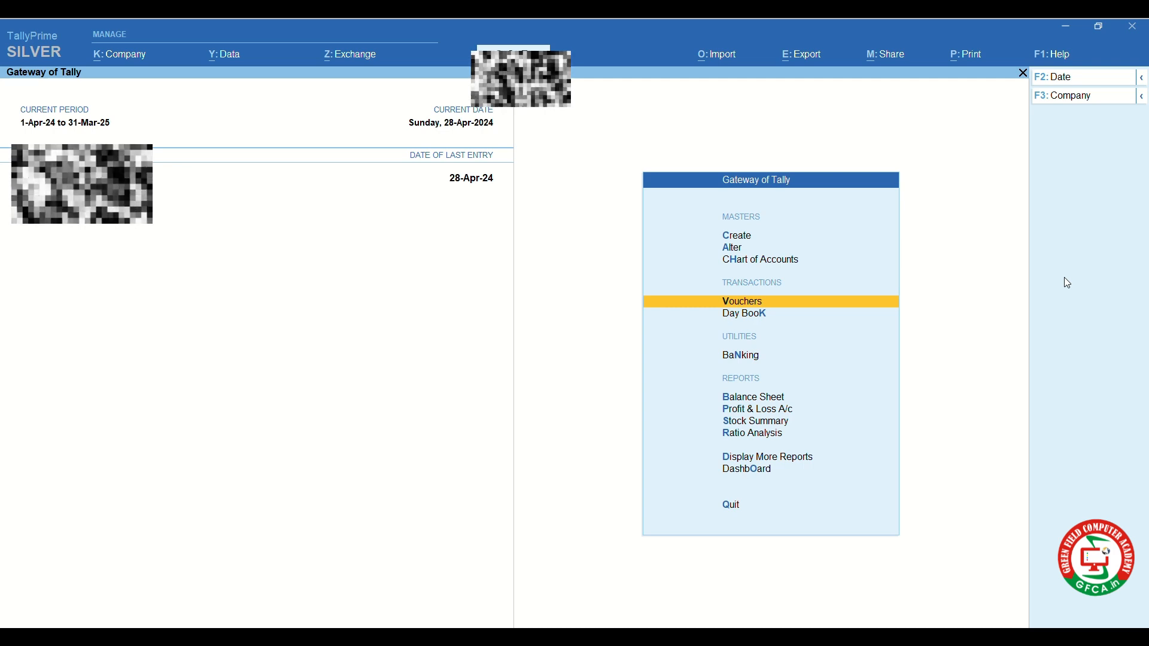
Step: Open the Day Book from the additional reports
key("d")
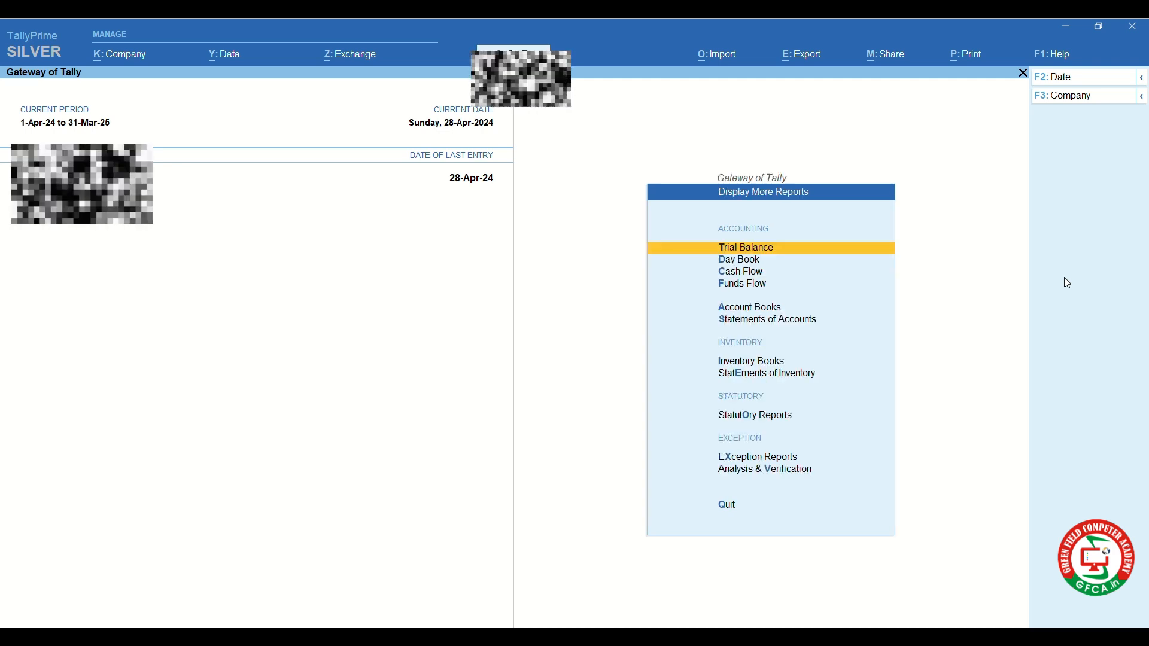
key("d")
key("Return")
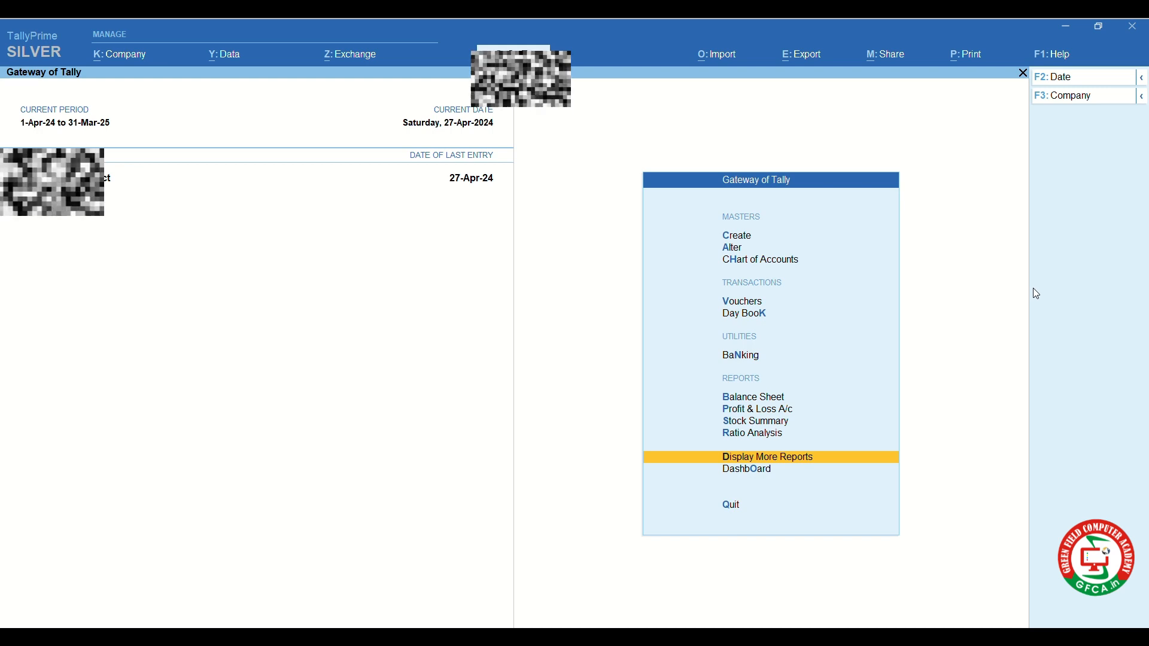
key("Return")
key("d")
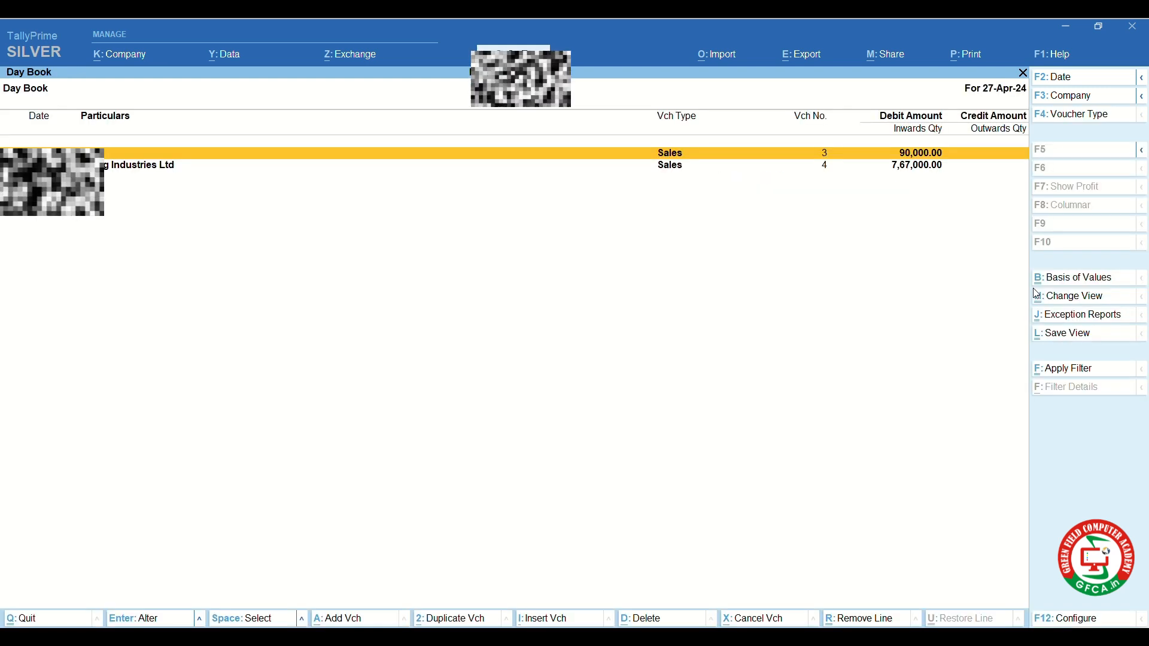
Step: Open Flair Writing Industries Ltd sales voucher no. 4 for alteration and accept its party details
key("Down")
key("Return")
key("Return")
key("Return")
key("Return")
key("Return")
key("Return")
key("Return")
key("Return")
key("Return")
key("Return")
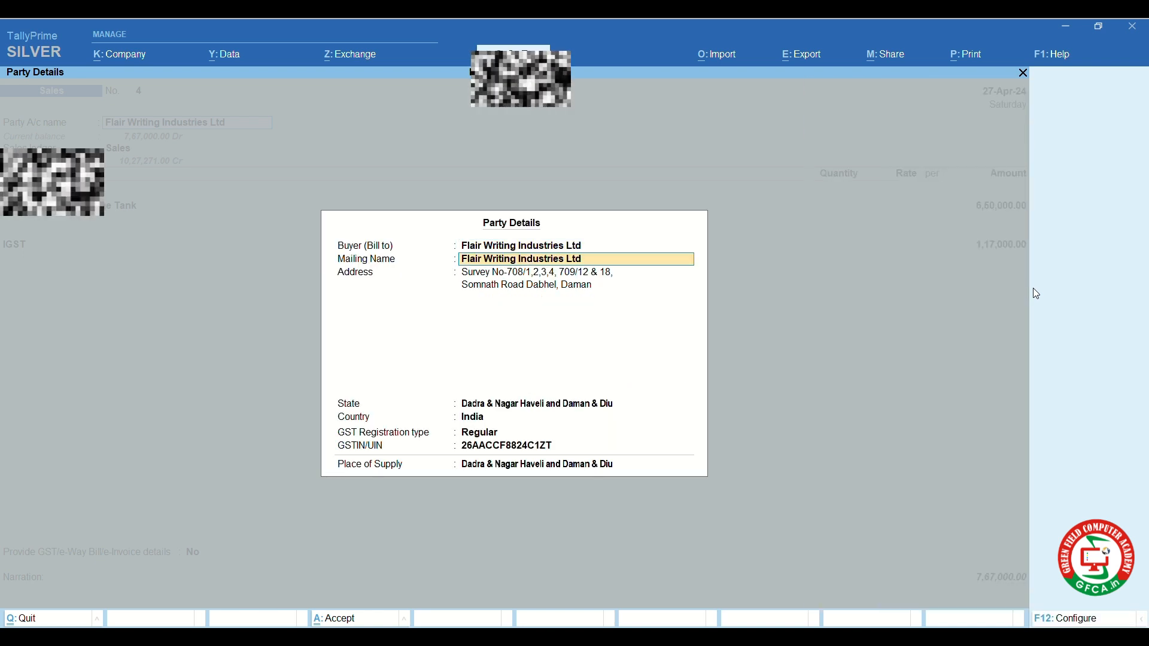
key("ctrl+a")
Step: Keep the voucher's item and IGST entries, confirm the New Ref bill-wise allocation of 7,67,000.00 Dr and save the voucher
key("Return")
key("Return")
key("Return")
key("Return")
key("Return")
key("Return")
key("Return")
key("Return")
key("Return")
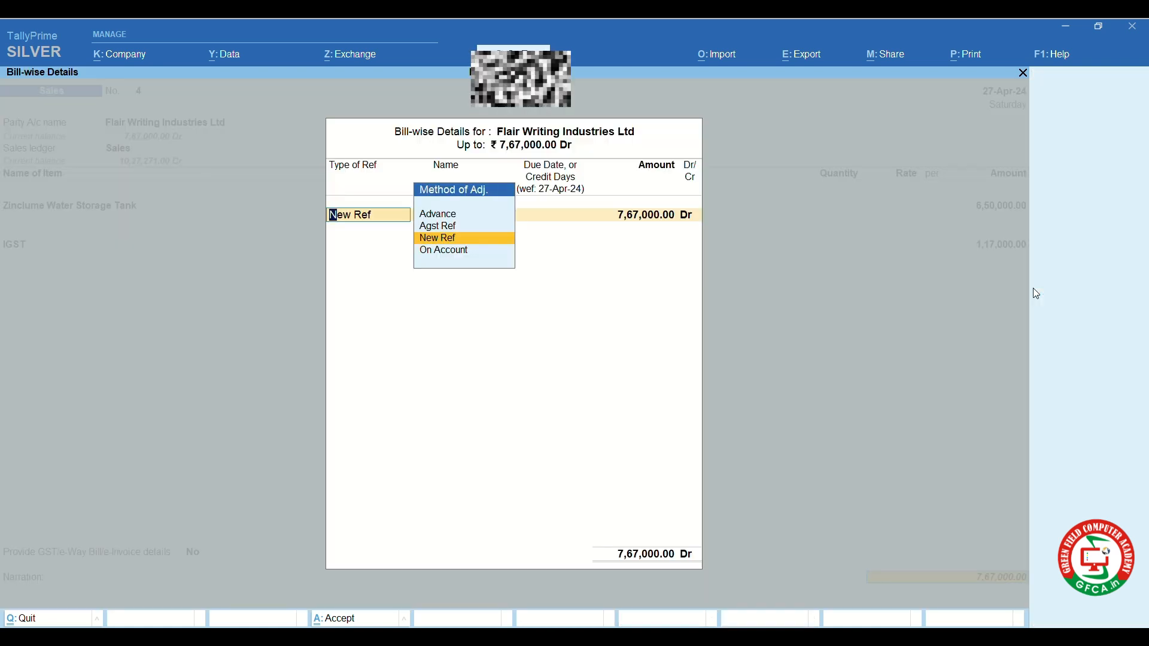
key("Return")
key("Return")
key("Return")
key("Return")
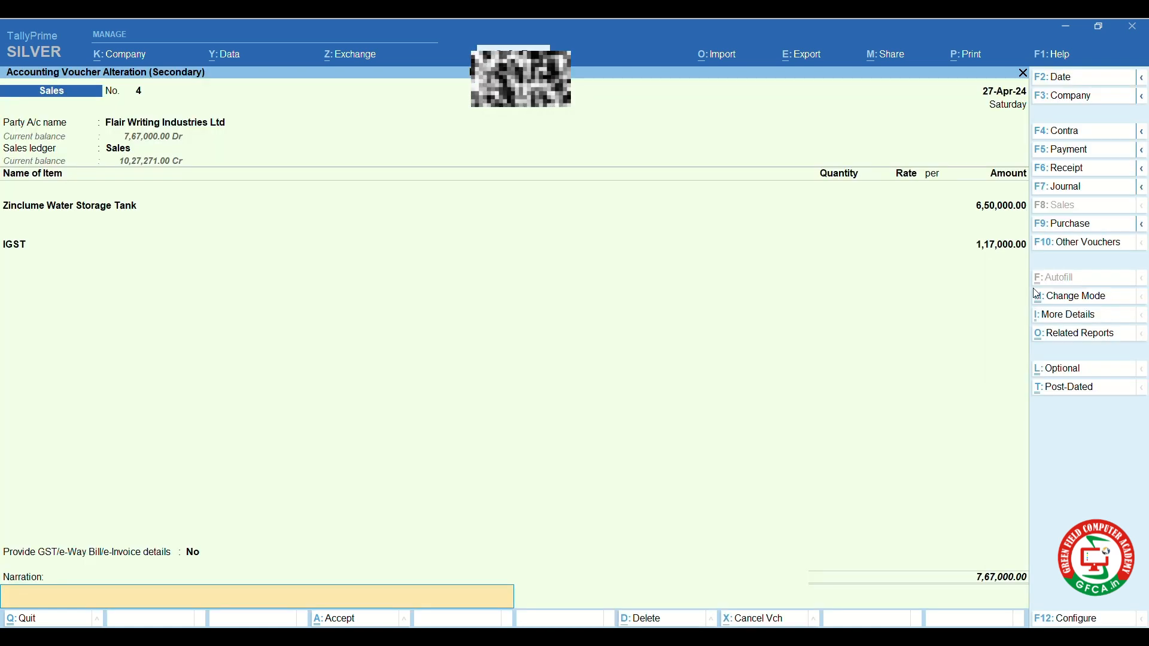
key("Return")
key("Return")
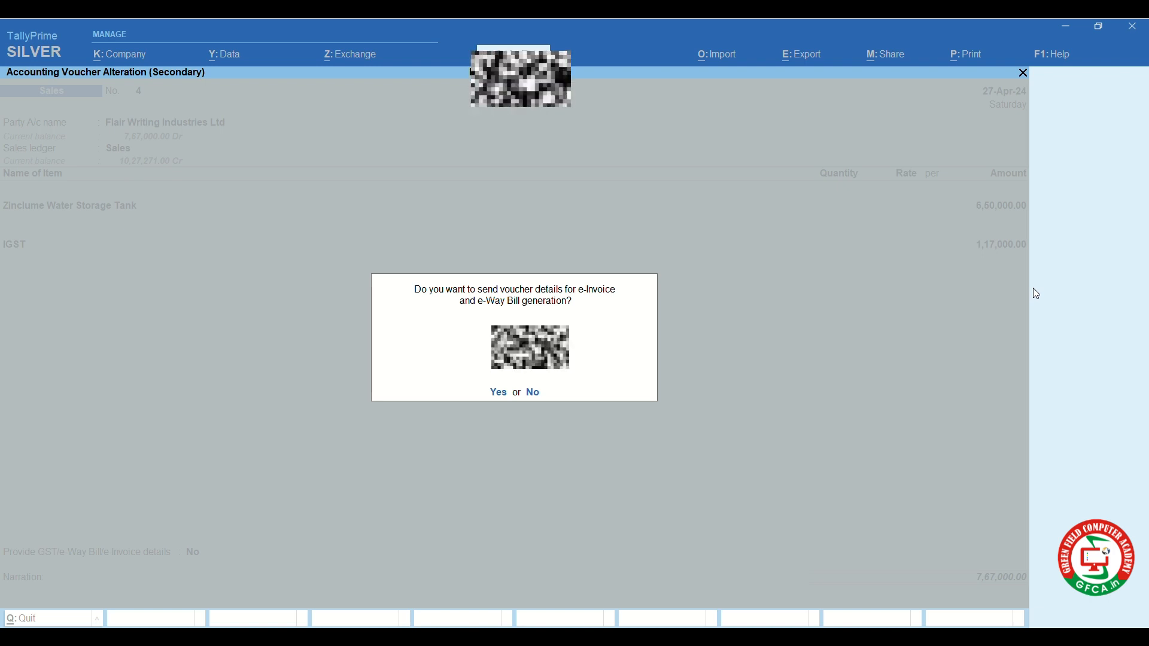
Step: Send the voucher for e-Invoice and e-Way Bill generation, logging in with the e-Invoice username and password
key("Return")
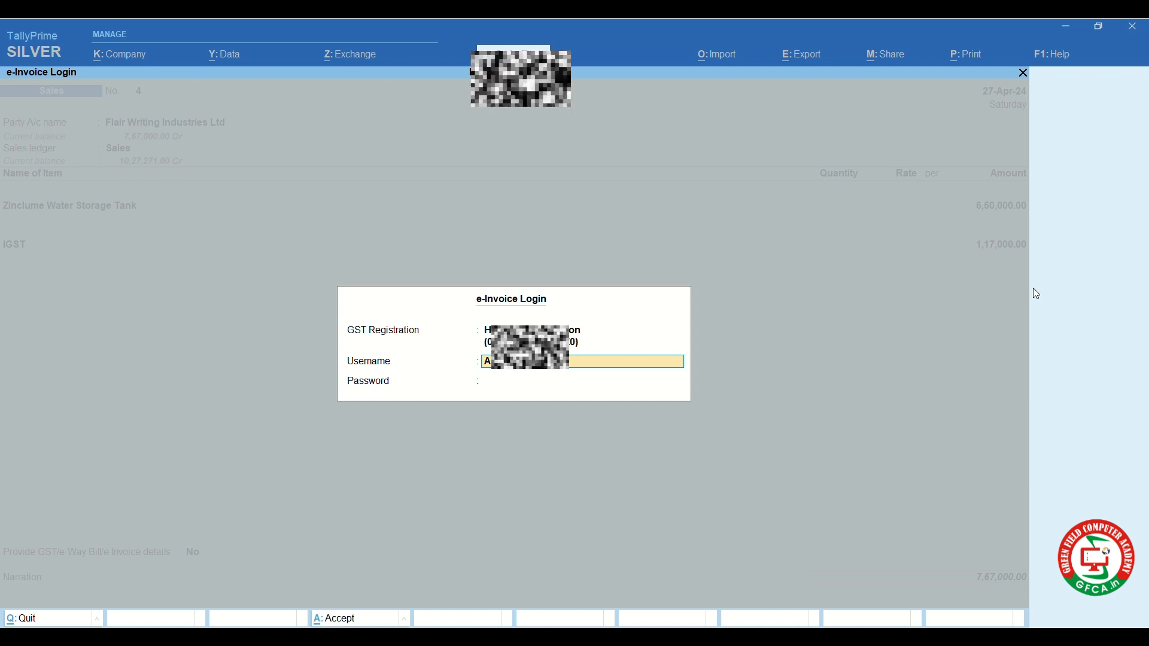
key("Return")
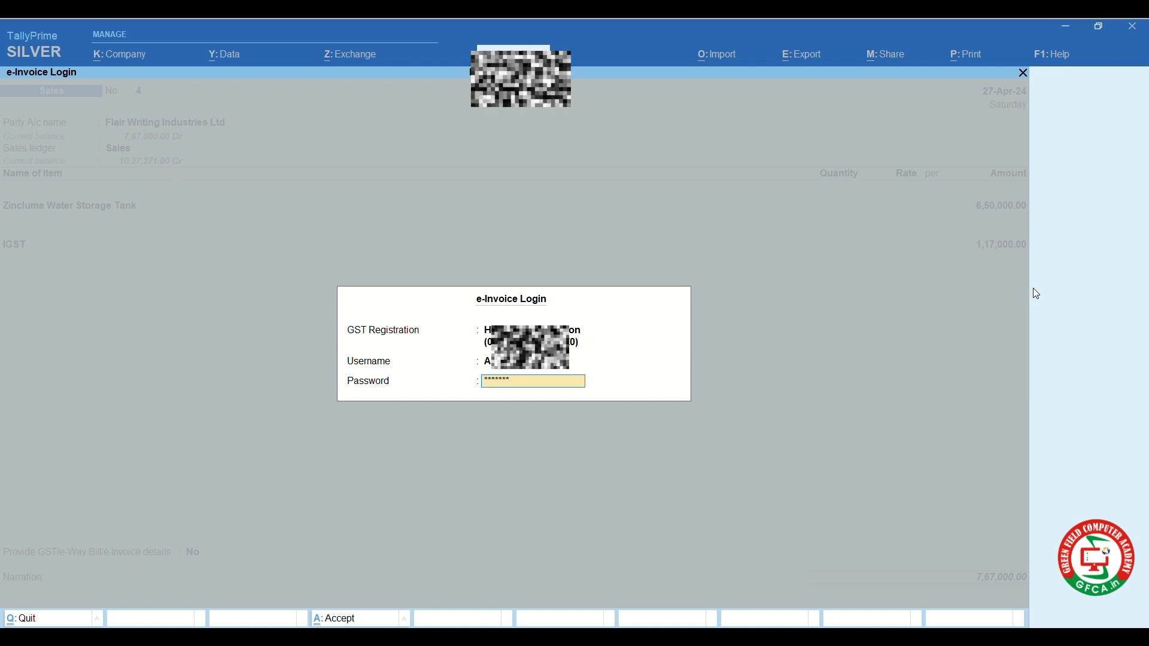
key("Return")
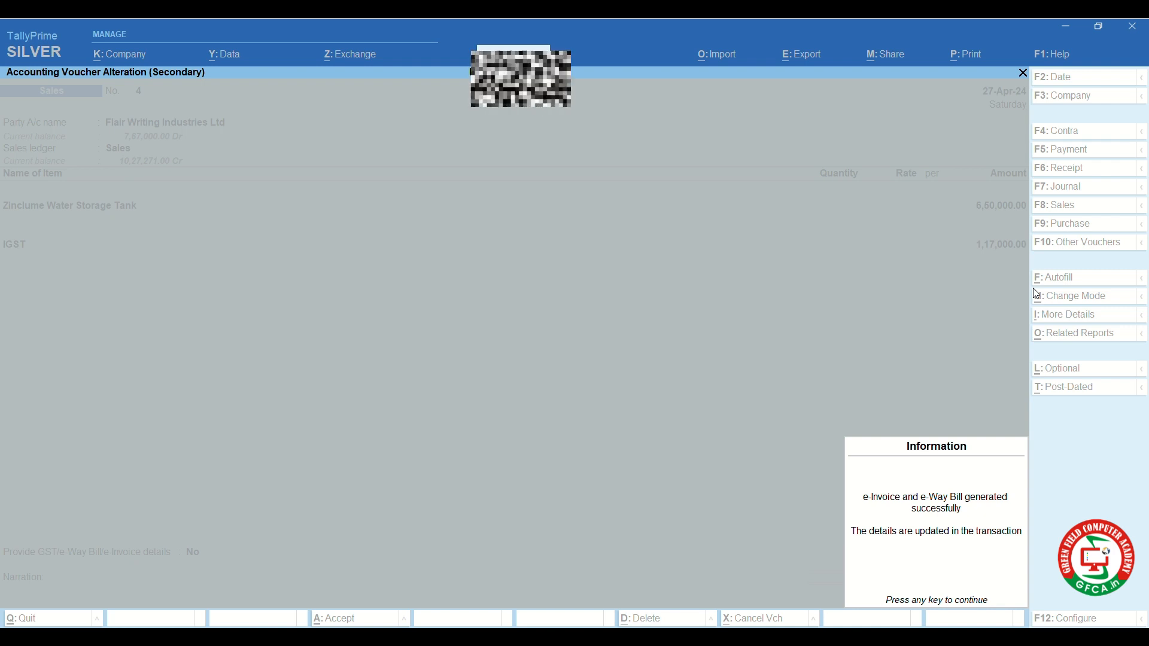
key("Return")
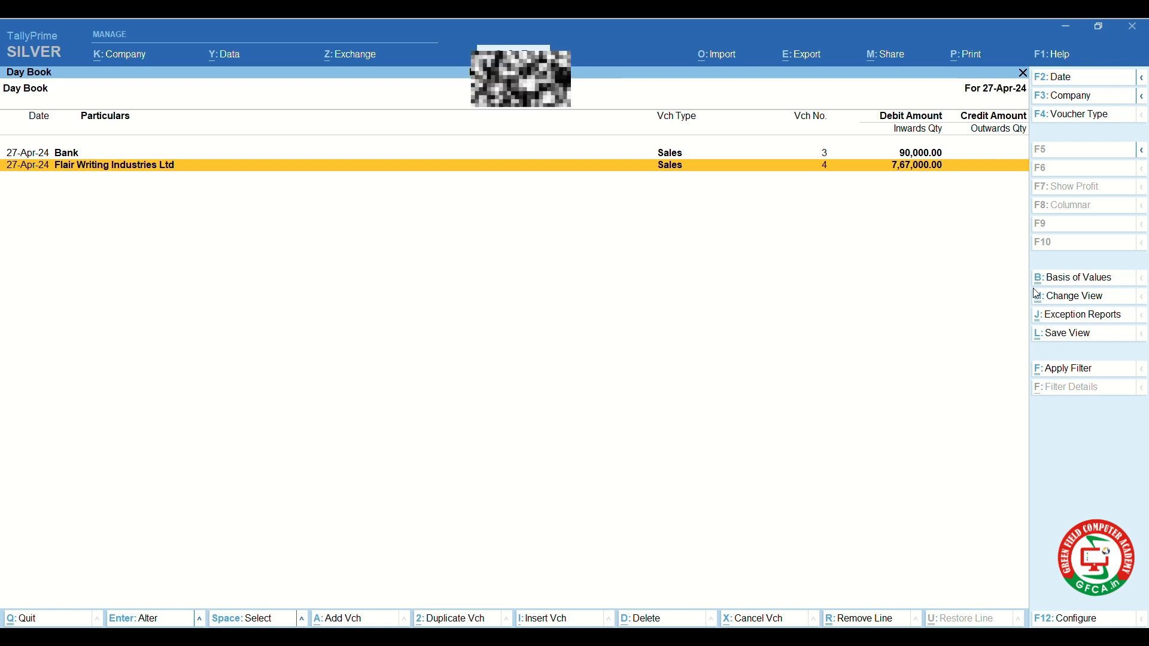
Step: Reopen sales voucher no. 4 from the Day Book and preview its Tax Invoice printout
key("Return")
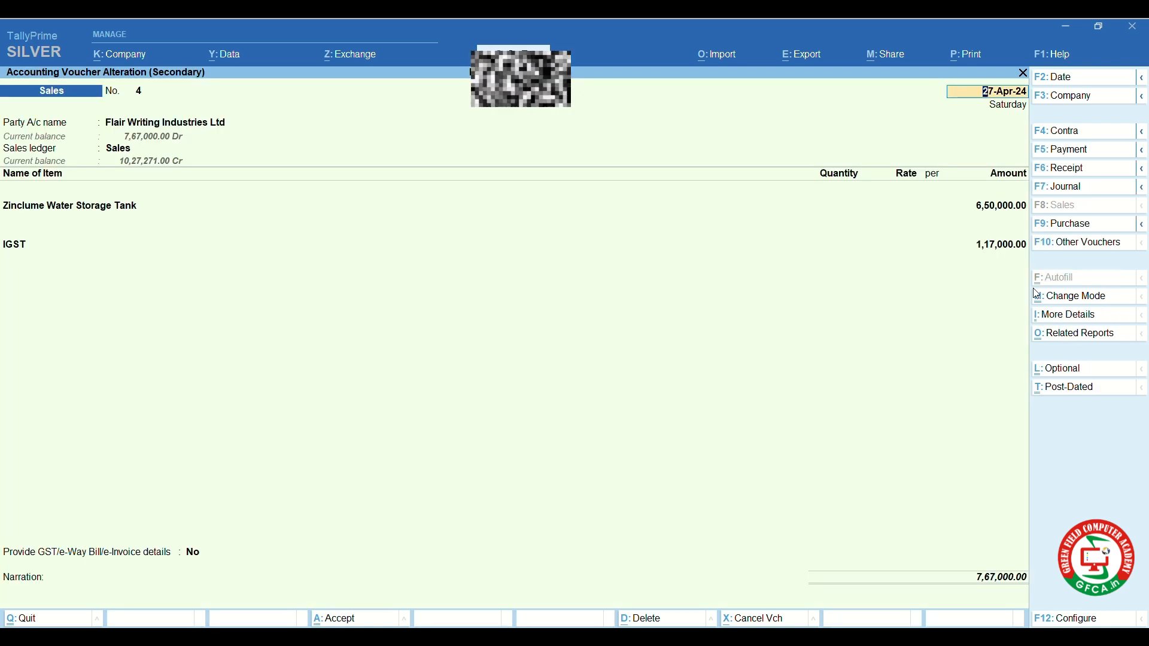
key("ctrl+p")
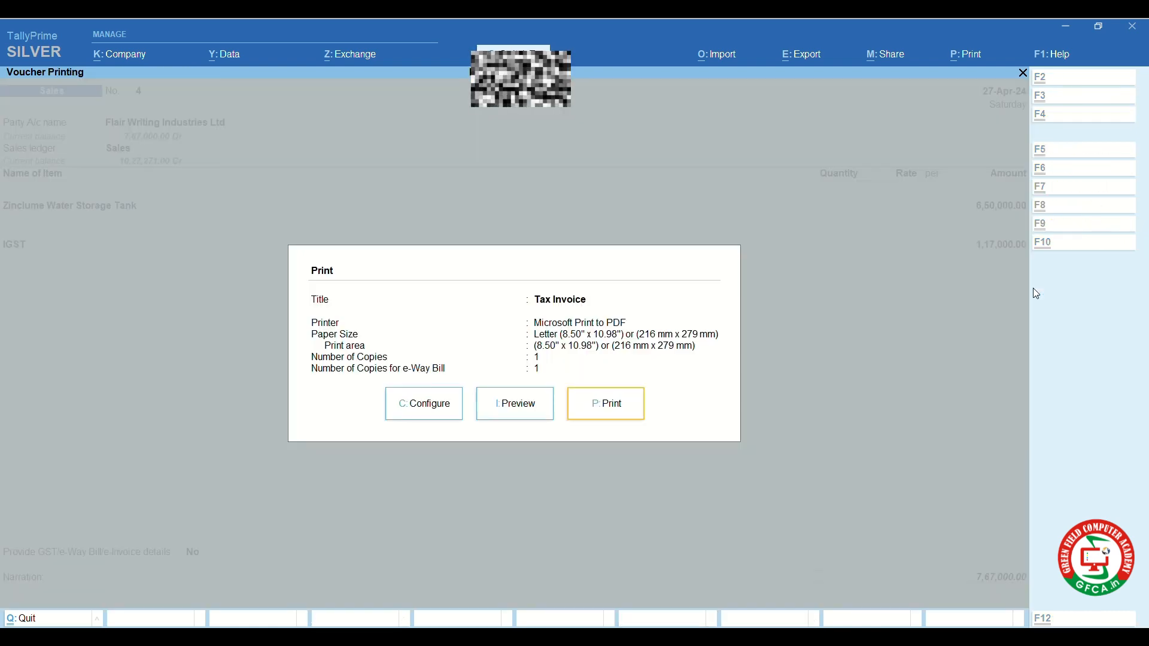
key("i")
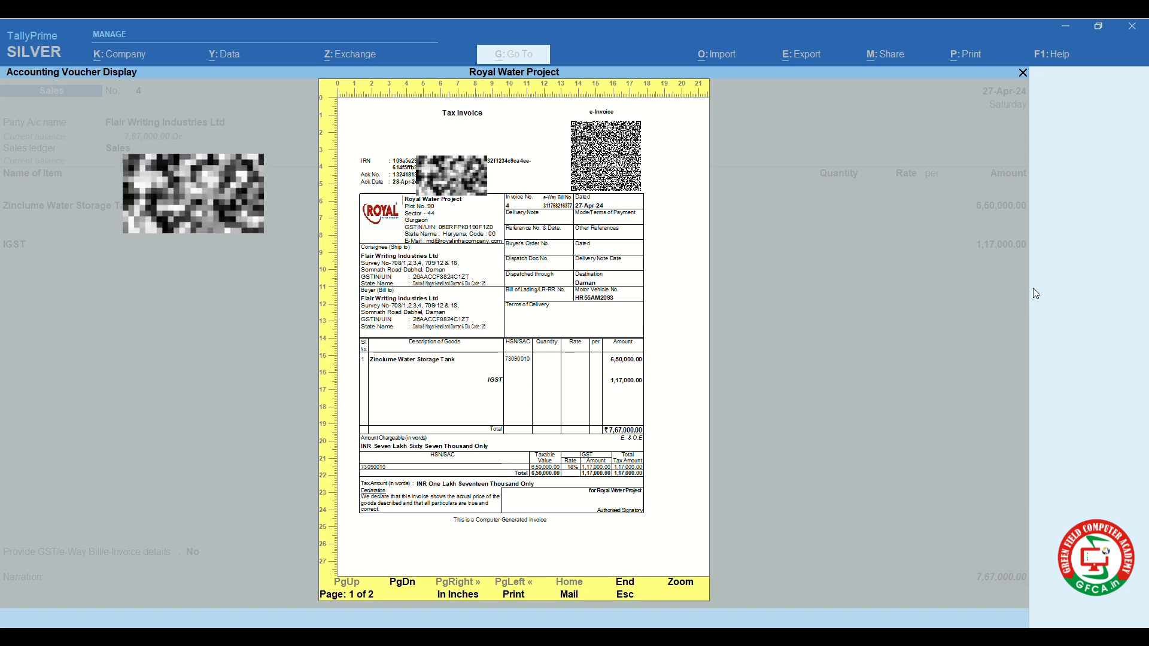
Step: Examine the Tax Invoice's IRN, QR code and e-Way Bill number, and the e-Way Bill on the second preview page
key("z")
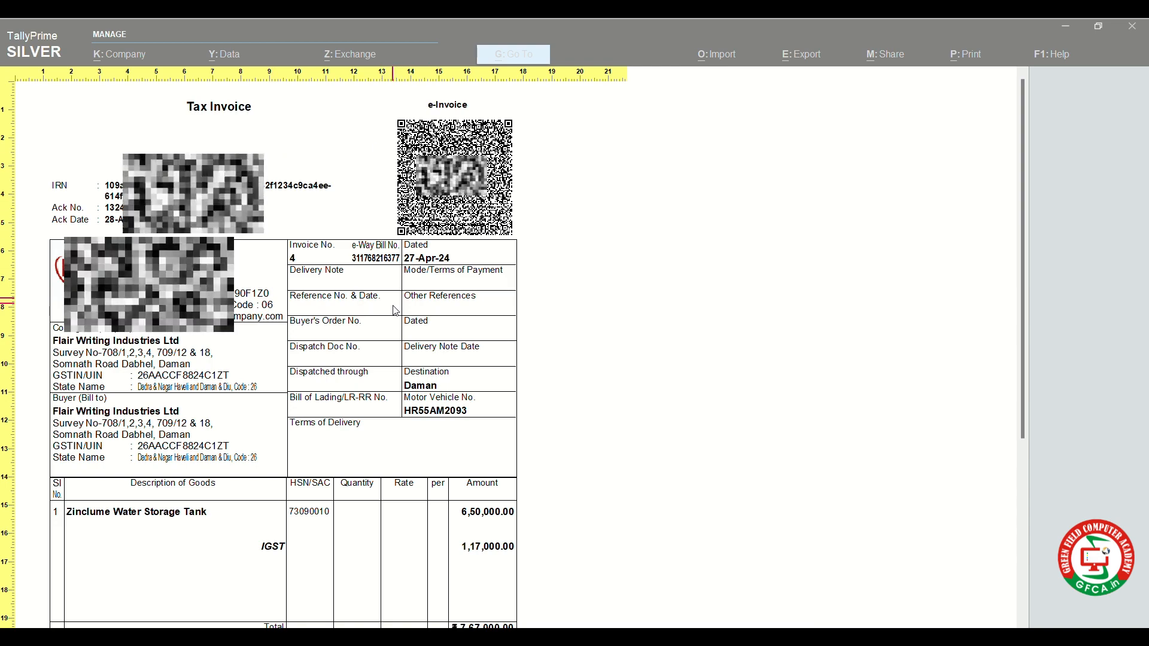
scroll(395, 314, "down", 10)
scroll(396, 314, "up", 4)
scroll(396, 315, "down", 8)
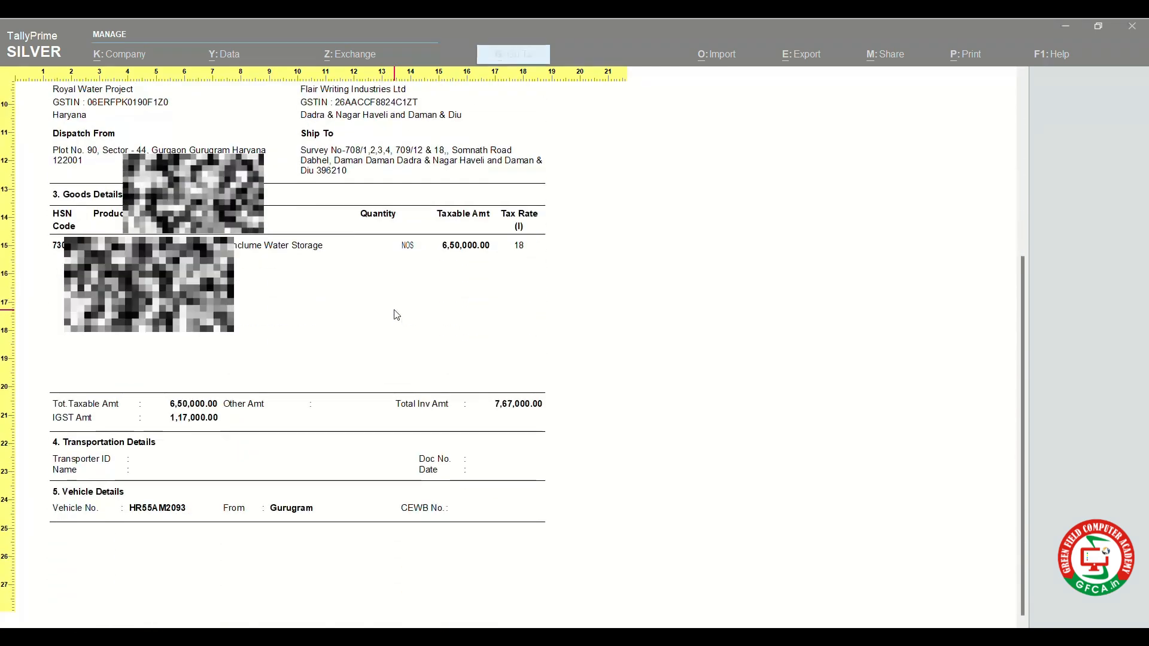
scroll(396, 314, "up", 7)
scroll(397, 314, "up", 5)
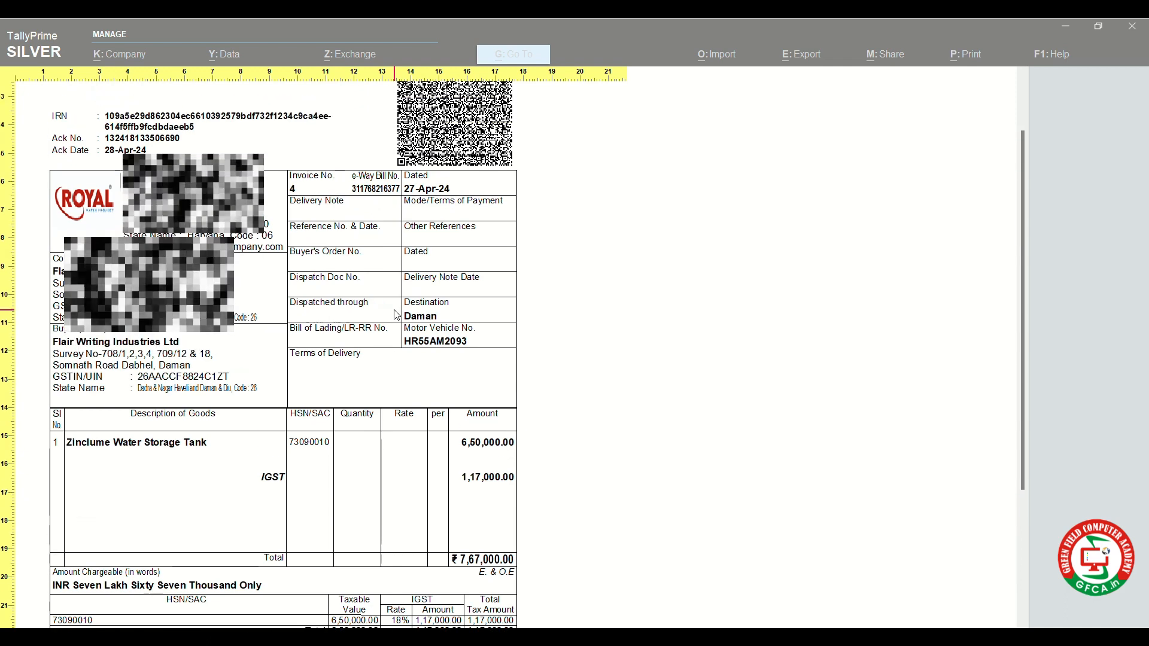
left_click(397, 314)
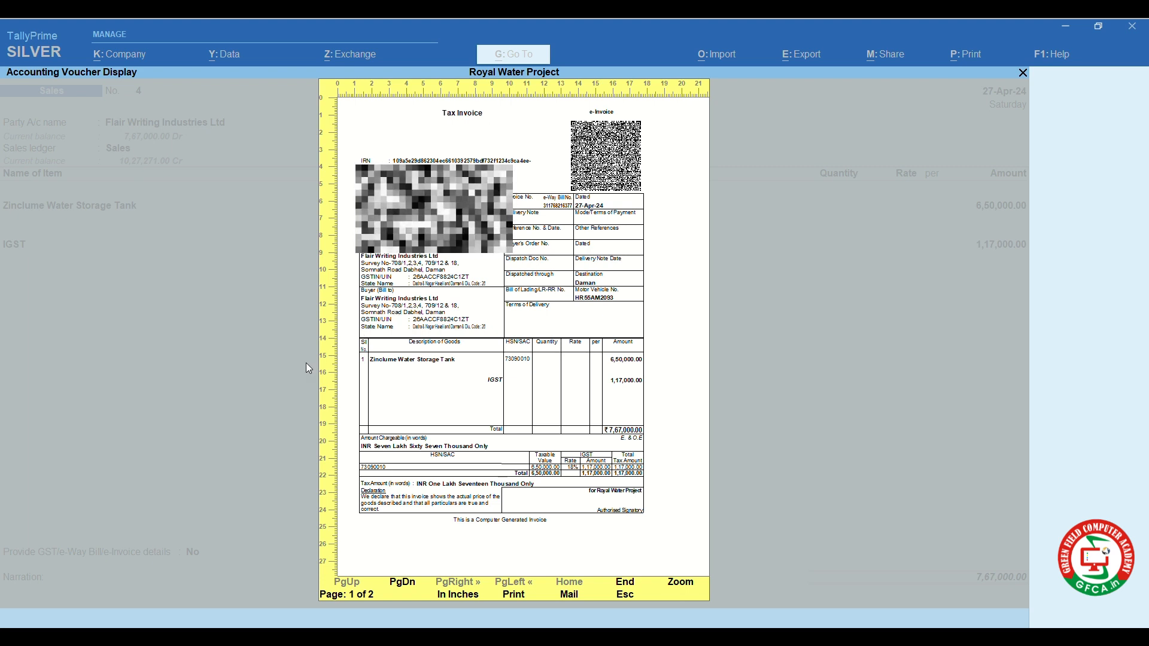
left_click(406, 584)
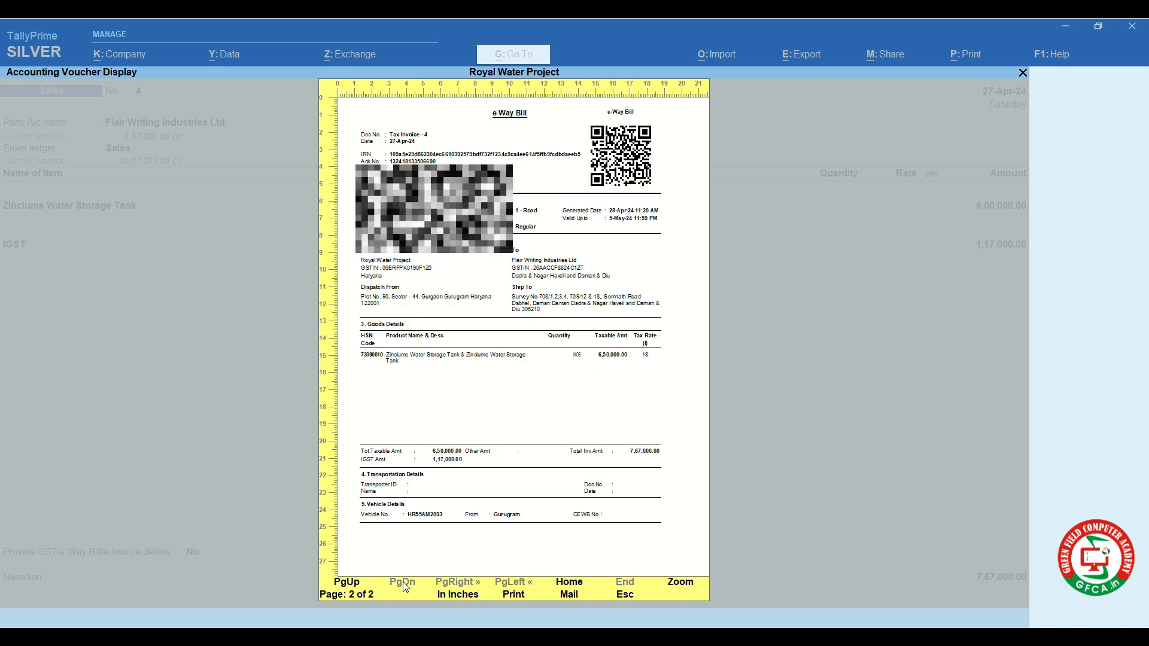